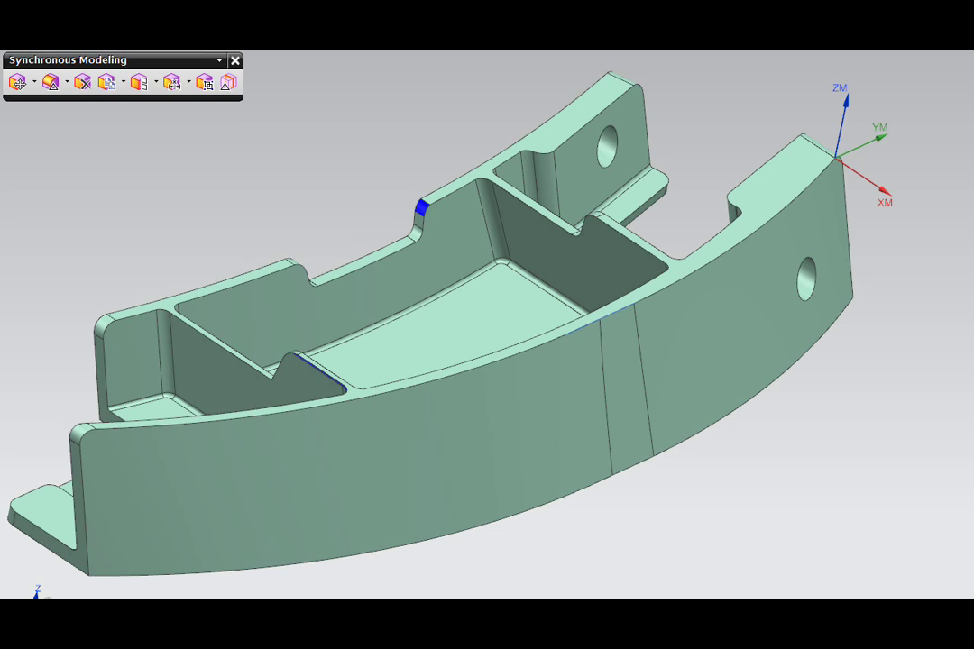
Delete the narrow sliver face in the middle of the long curved outer wall with Delete Face.
mouse_move(185, 199)
middle_down()
mouse_move(269, 165)
mouse_move(239, 133)
mouse_move(750, 276)
mouse_move(780, 474)
mouse_move(773, 410)
middle_up()
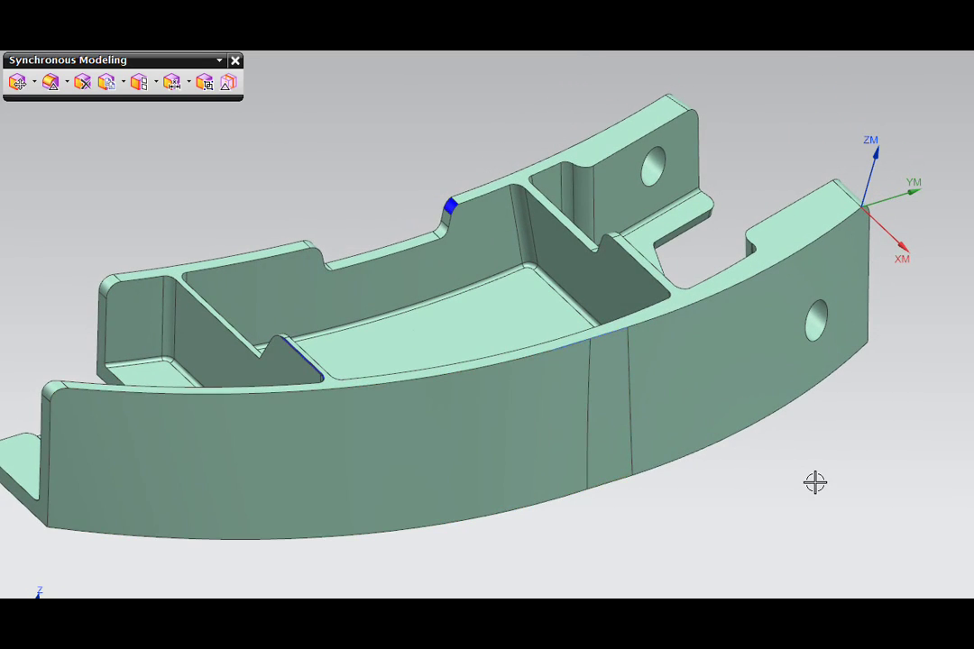
middle_drag(815, 499, 807, 496)
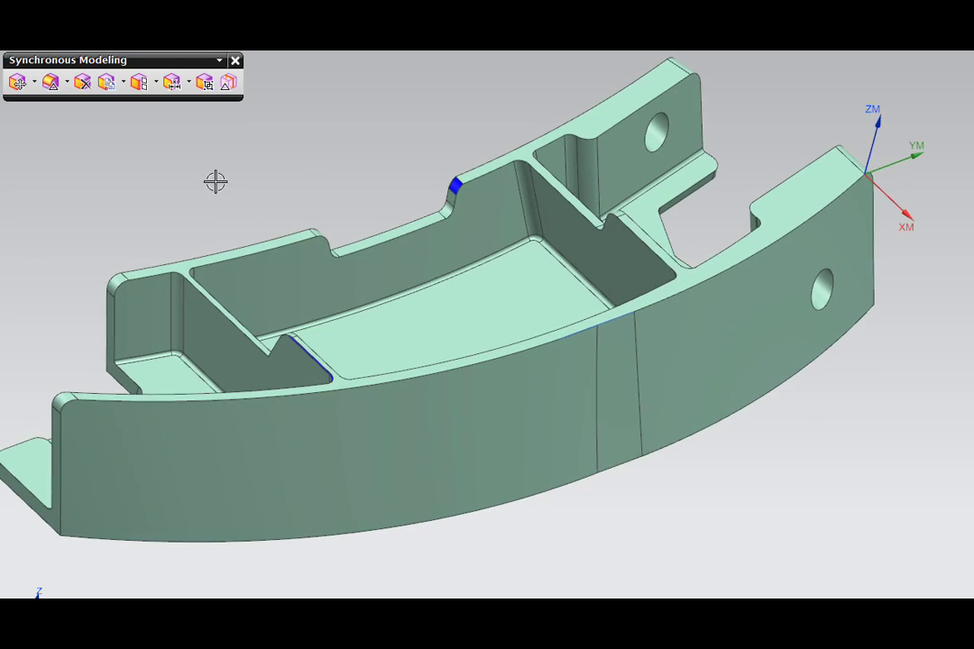
mouse_move(216, 182)
middle_down()
mouse_move(194, 142)
mouse_move(155, 133)
middle_up()
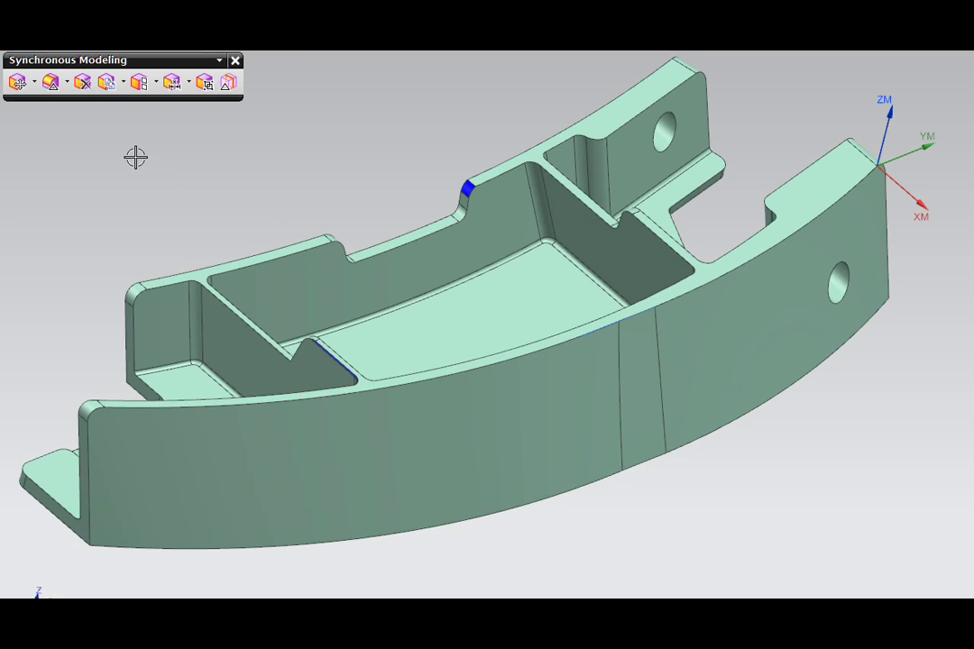
click(83, 83)
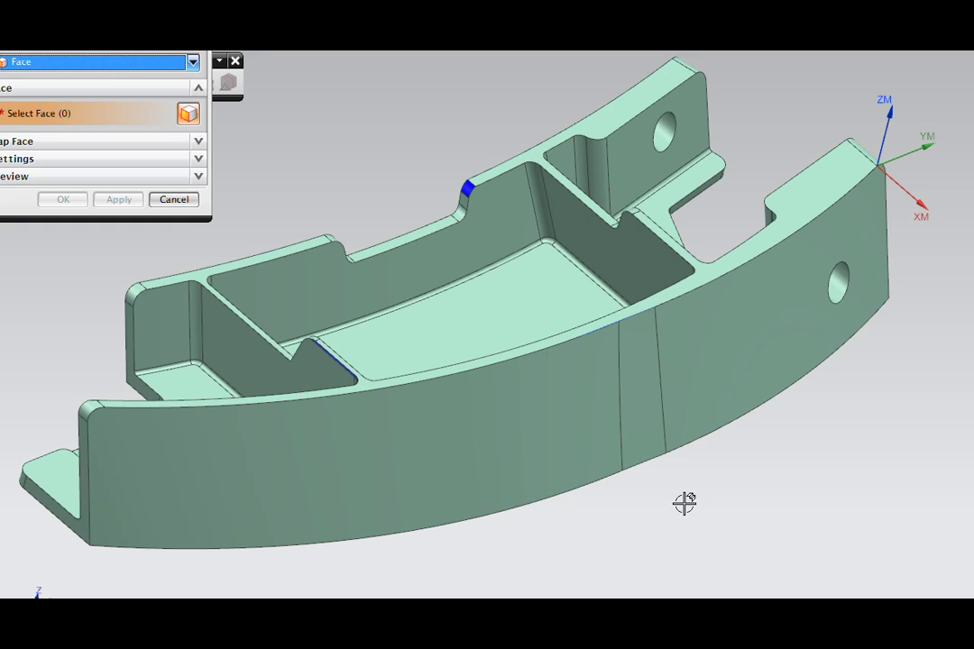
drag(107, 19, 181, 119)
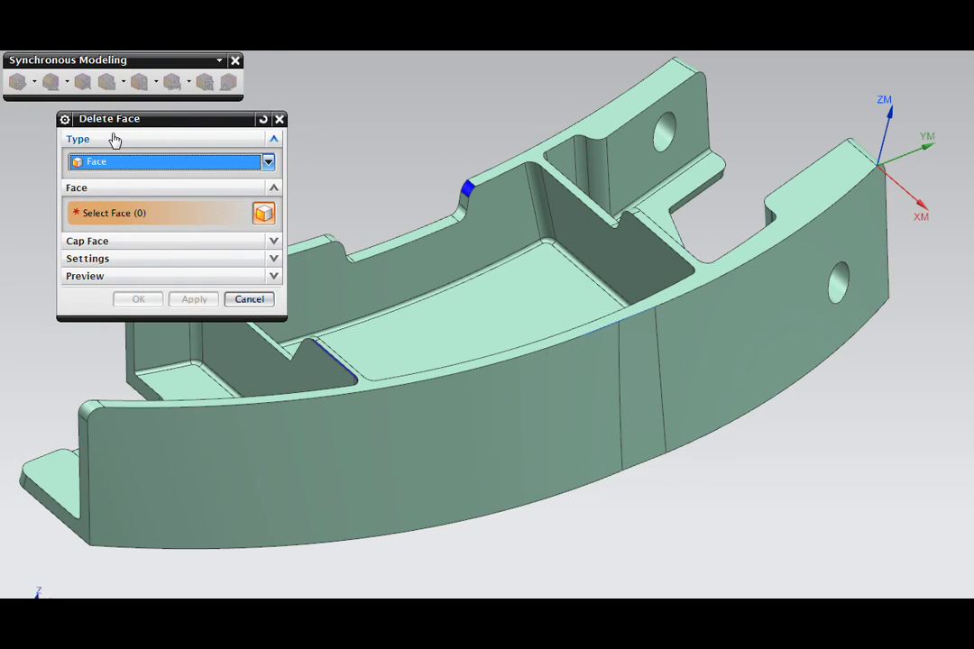
click(641, 376)
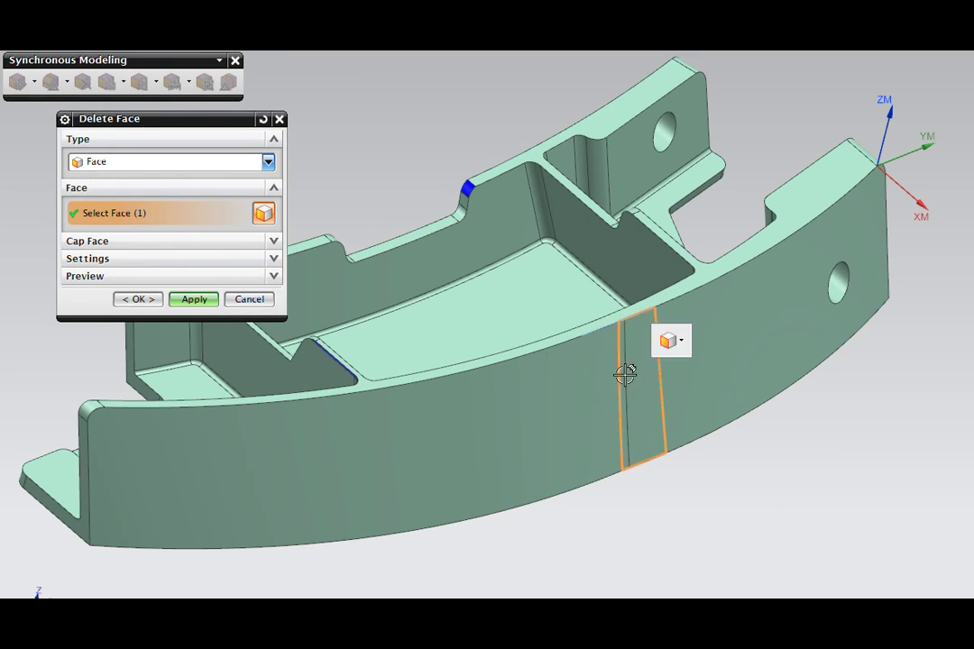
click(194, 299)
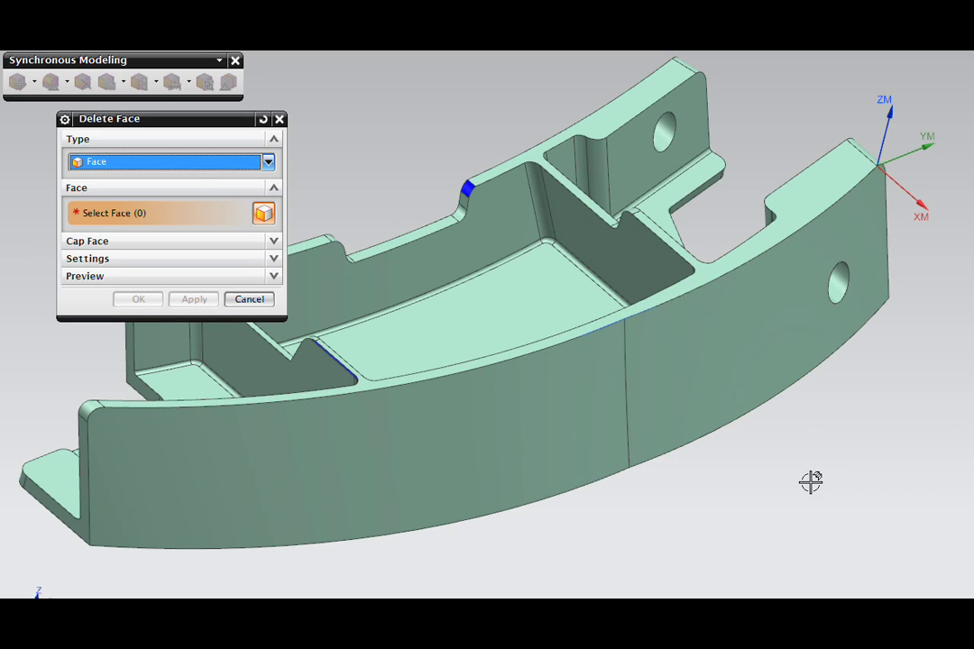
click(253, 299)
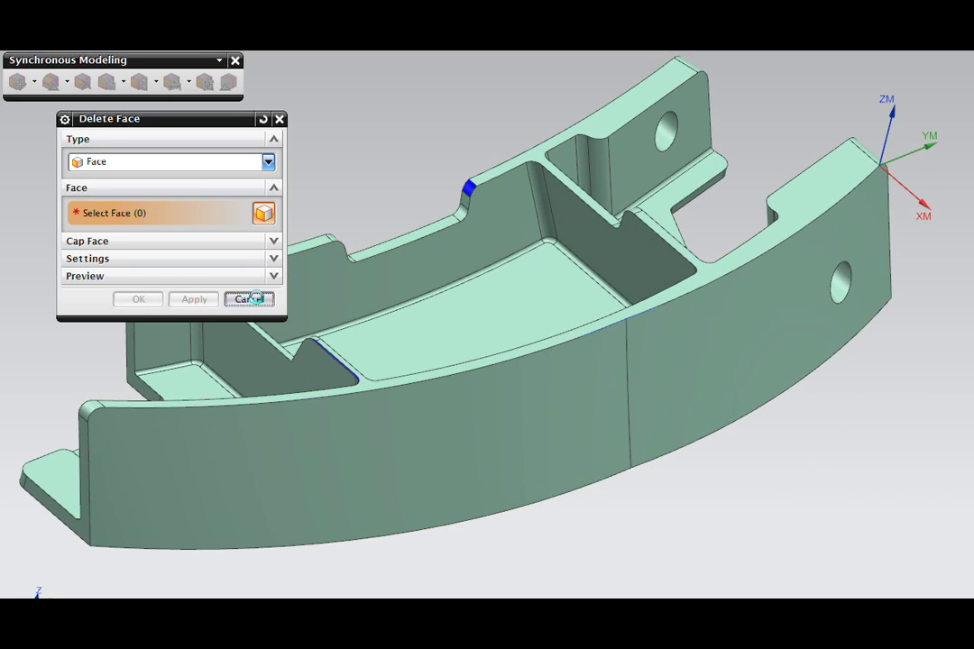
Delete the three connected chamfer faces along the inner upper edge of the end pocket.
middle_drag(444, 324, 843, 150)
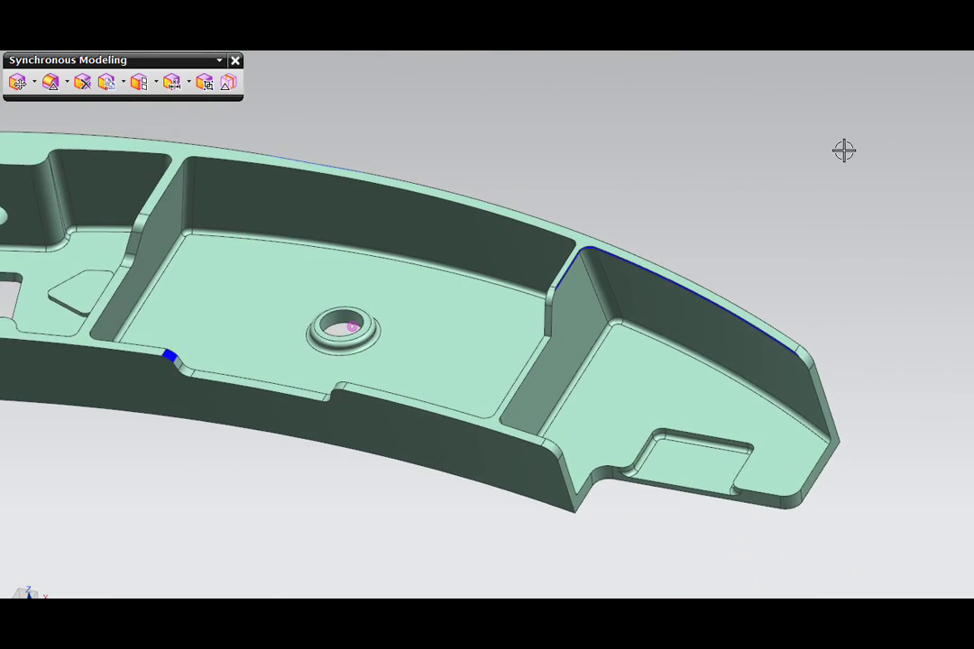
scroll(843, 151, up, 5)
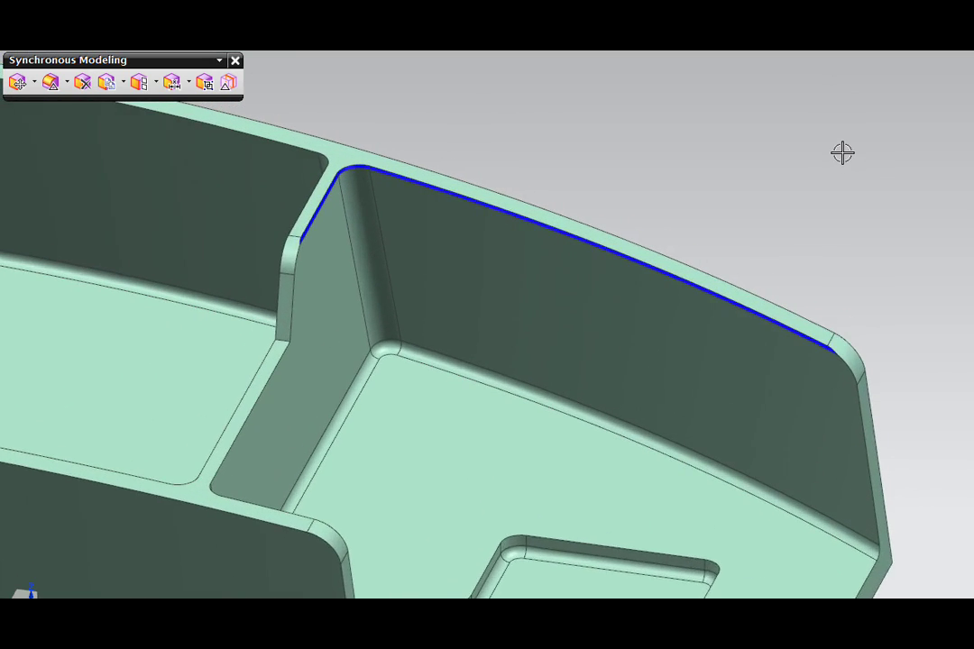
scroll(833, 149, up, 2)
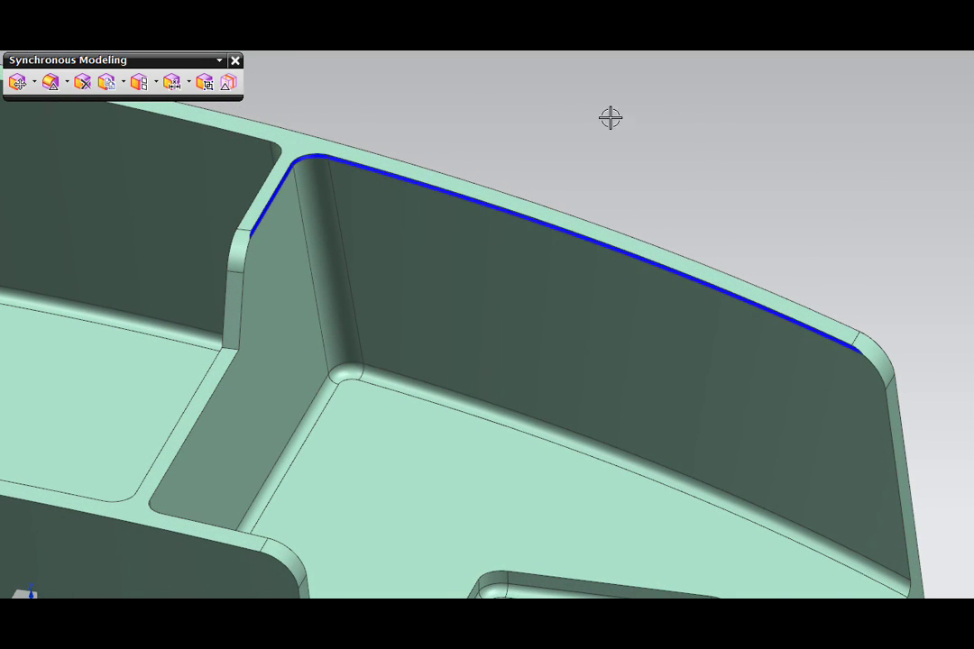
click(82, 82)
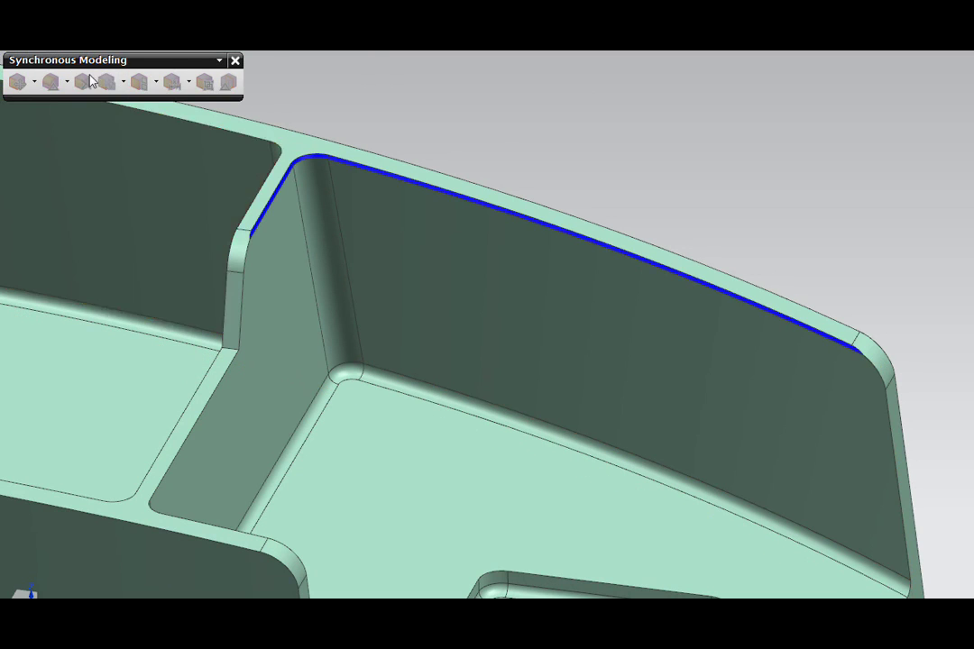
shift+middle_drag(446, 185, 495, 191)
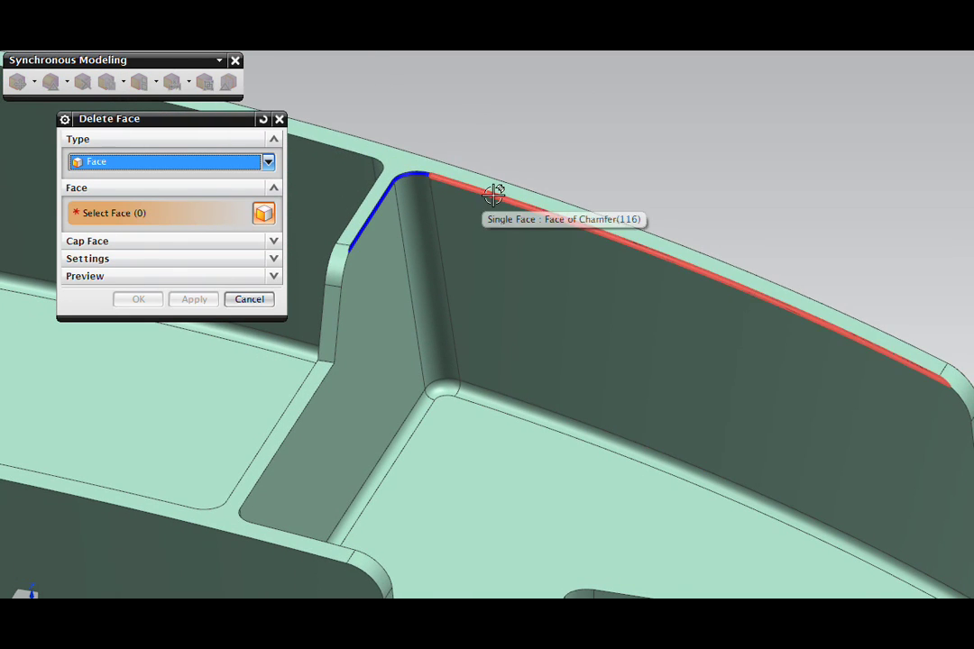
click(495, 192)
click(424, 167)
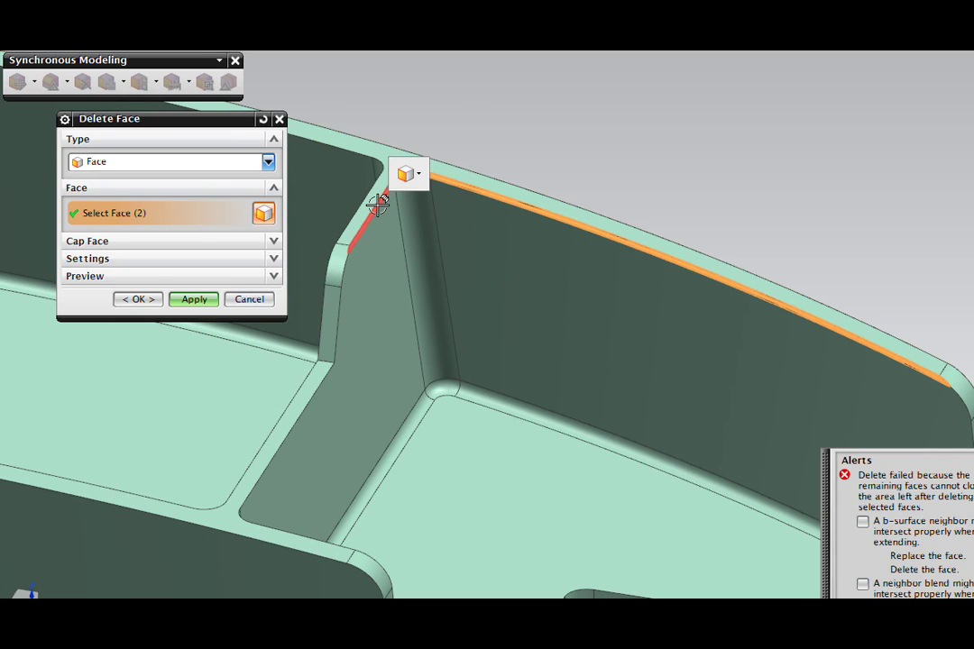
click(380, 206)
click(193, 300)
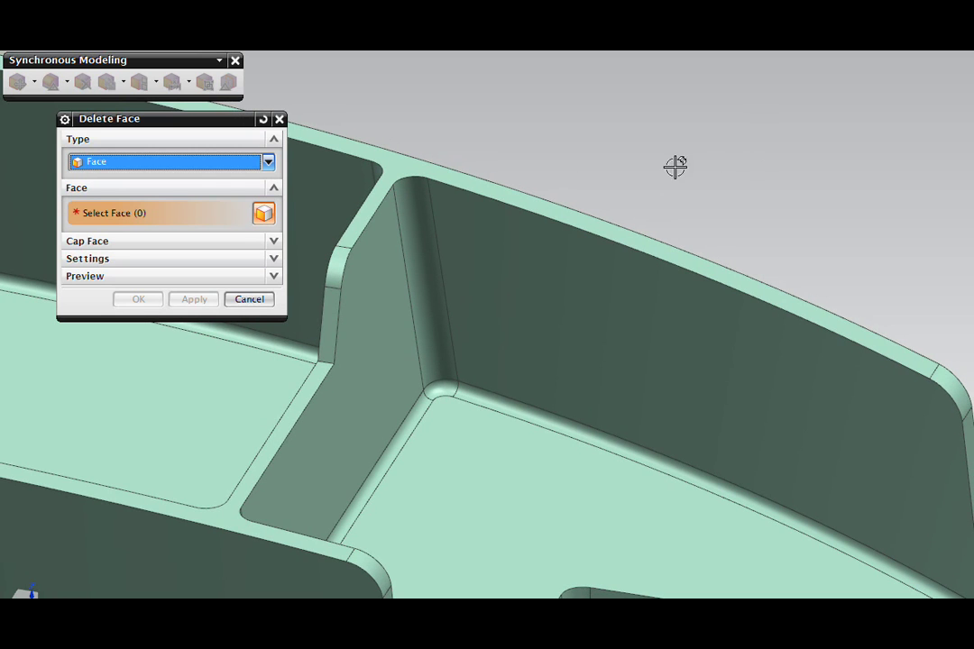
click(249, 299)
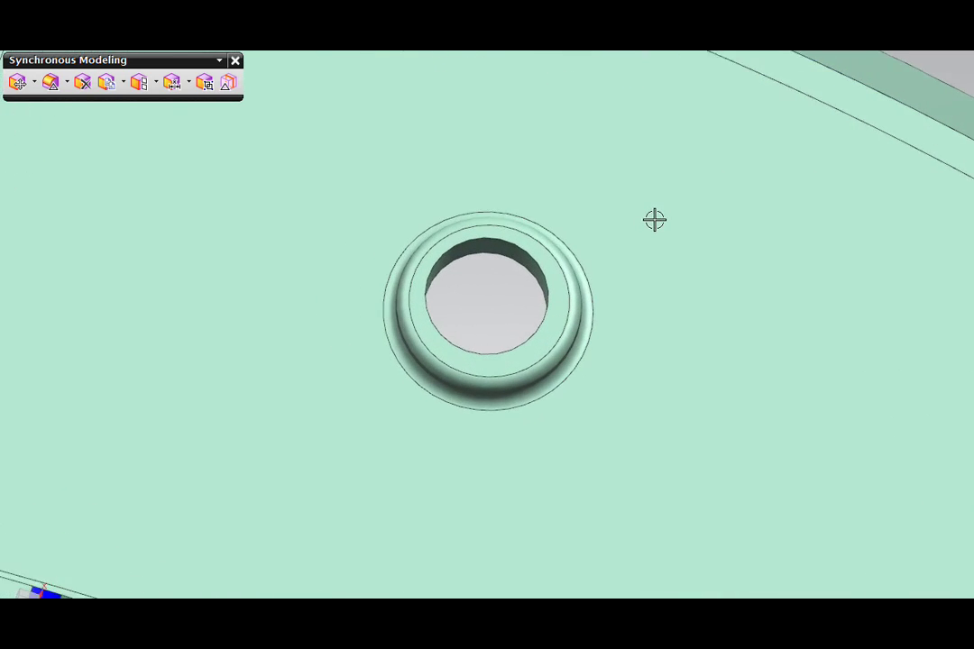
Make the through hole's inner face coaxial with the outer cylindrical face of the boss on the central pocket floor.
click(633, 197)
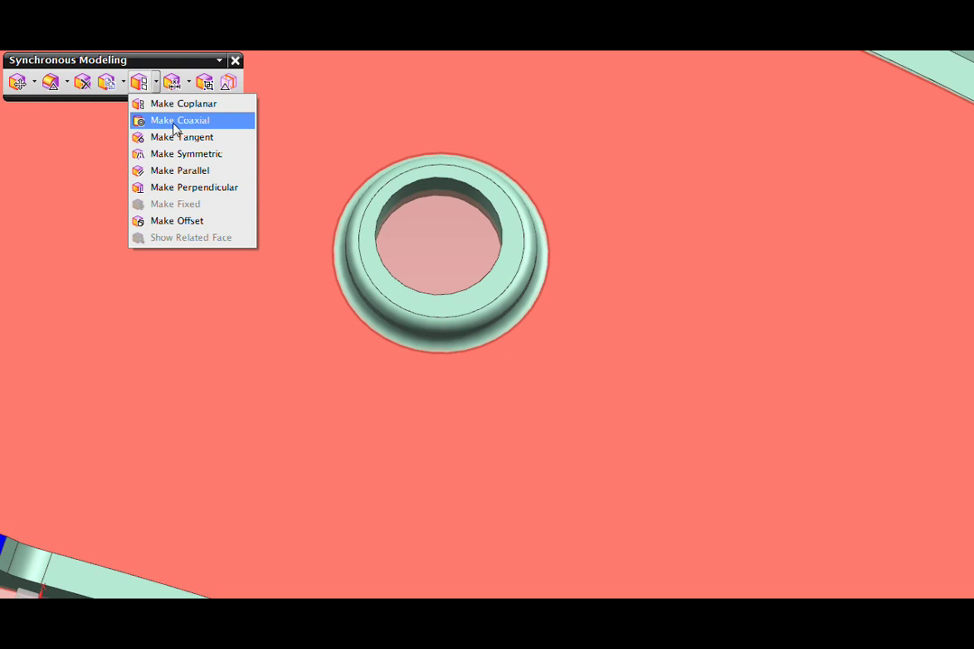
click(174, 123)
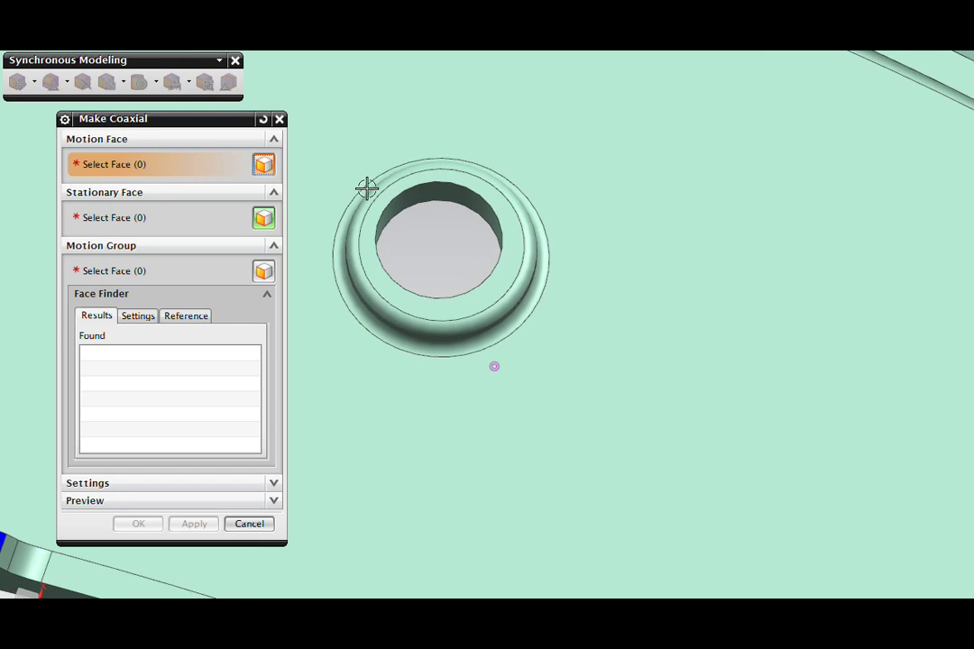
click(429, 225)
middle_drag(452, 247, 443, 369)
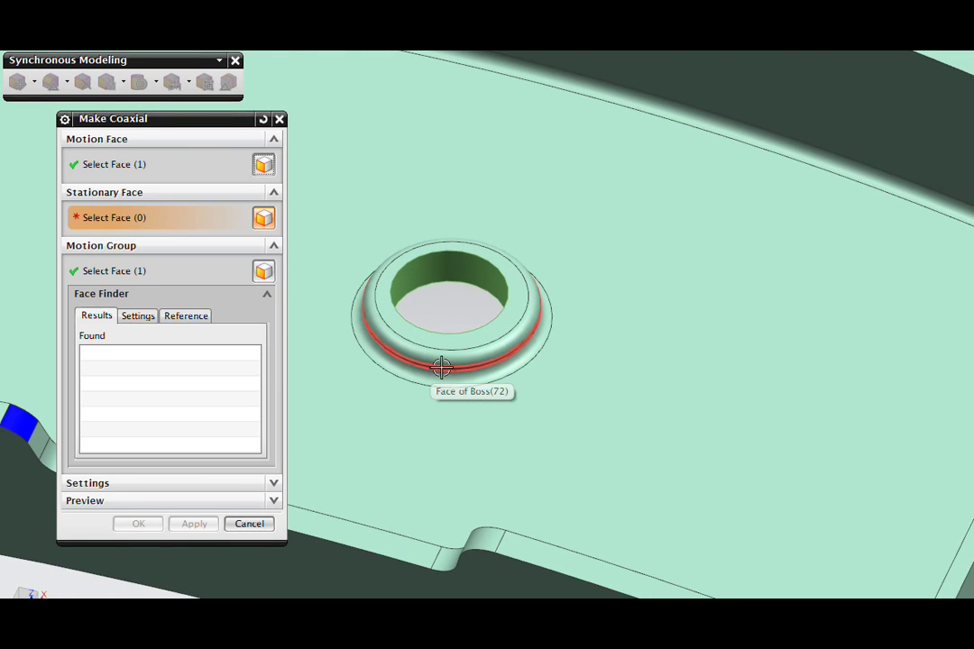
click(442, 368)
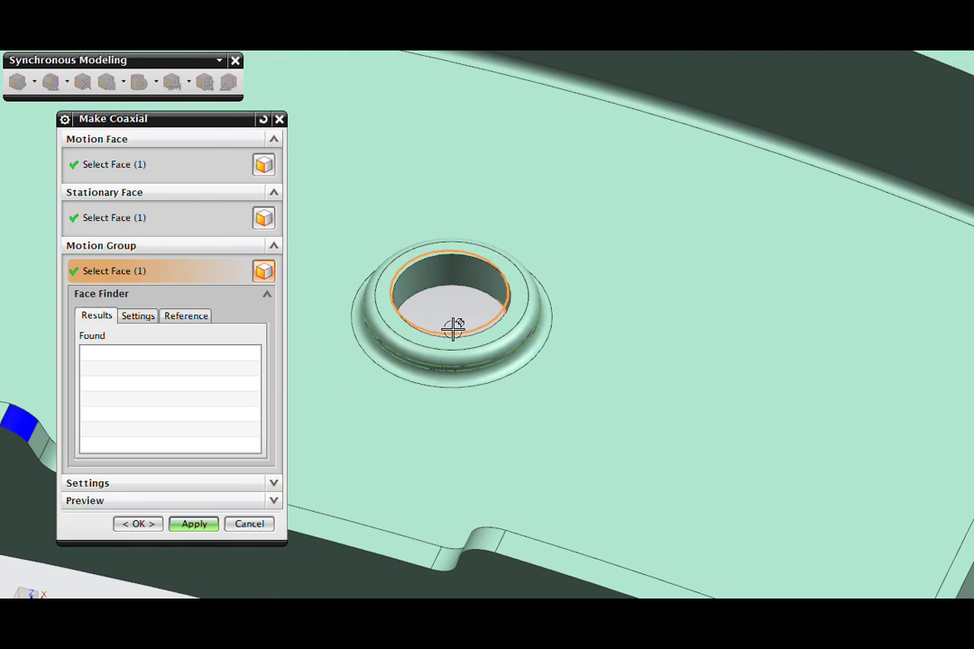
middle_drag(454, 327, 674, 214)
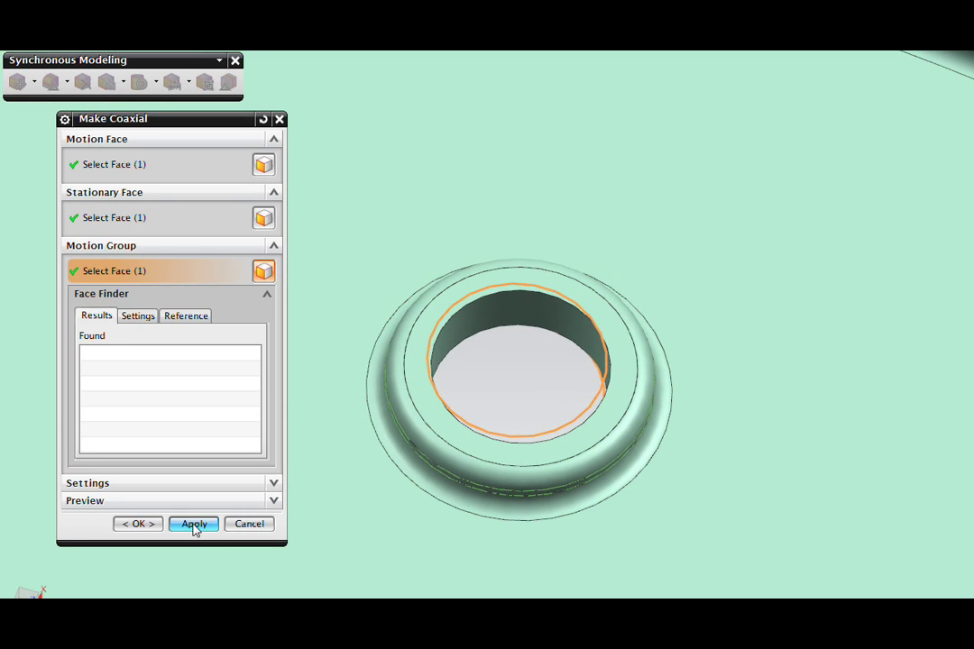
click(194, 524)
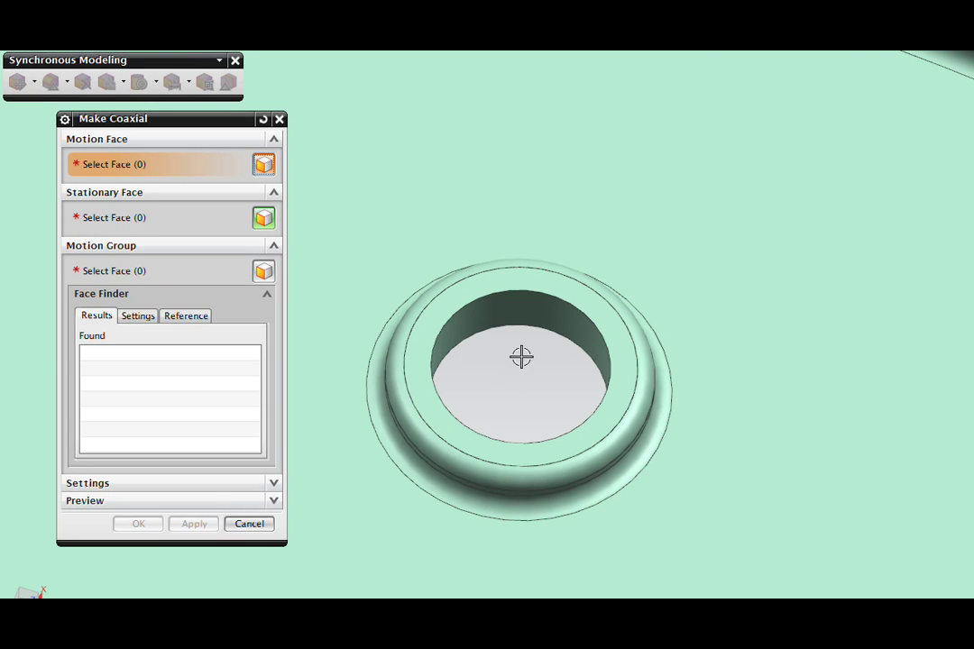
scroll(522, 357, down, 6)
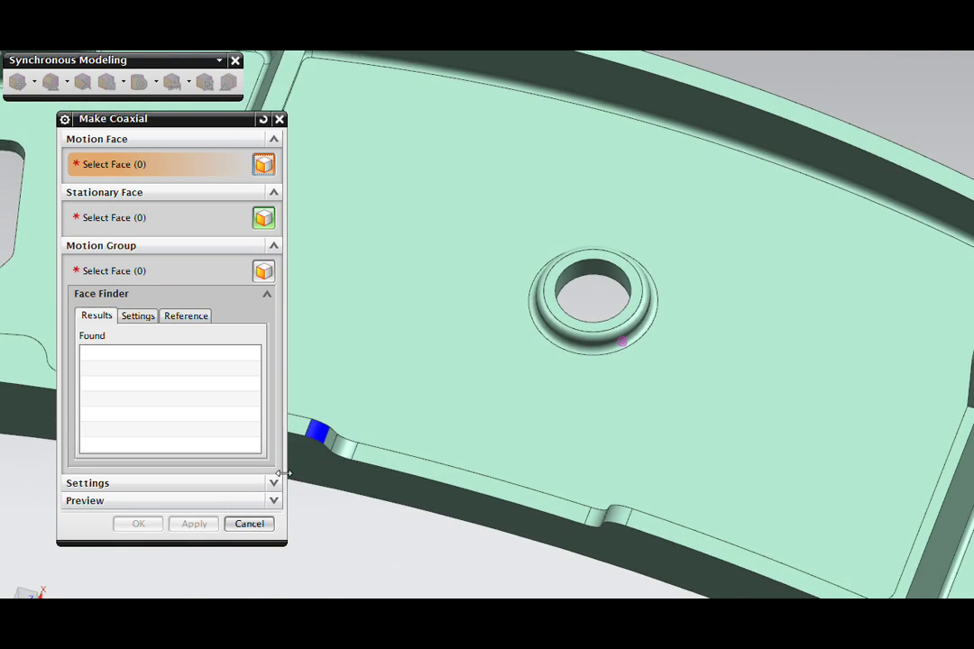
click(257, 525)
Make the blue rounded corner face of the side wall's notch tangent to the wall's flat top face.
middle_drag(246, 487, 522, 111)
scroll(582, 148, up, 1)
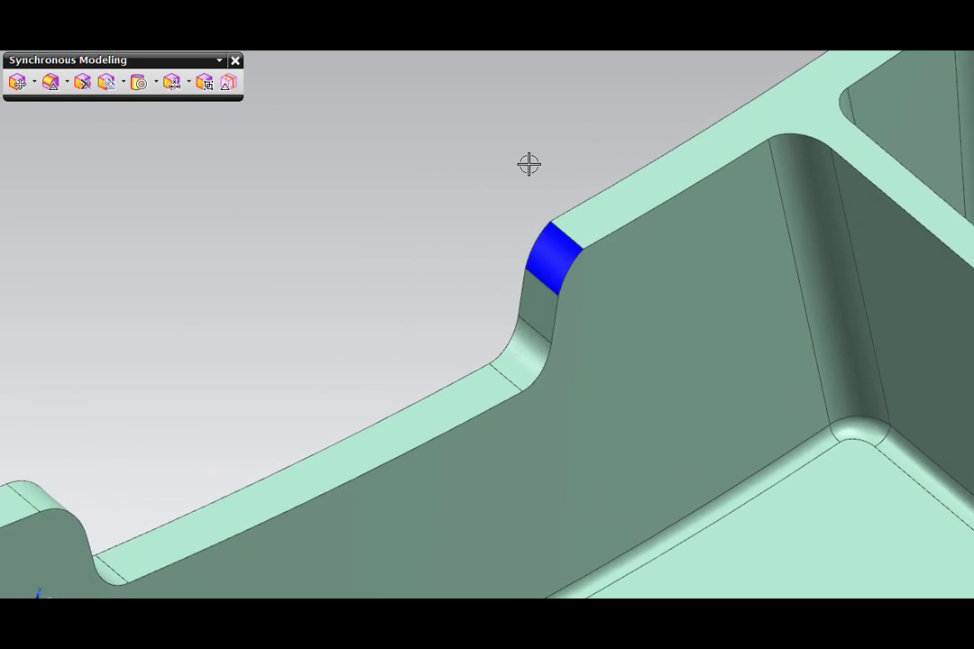
mouse_move(528, 163)
middle_down()
mouse_move(572, 160)
mouse_move(535, 143)
middle_up()
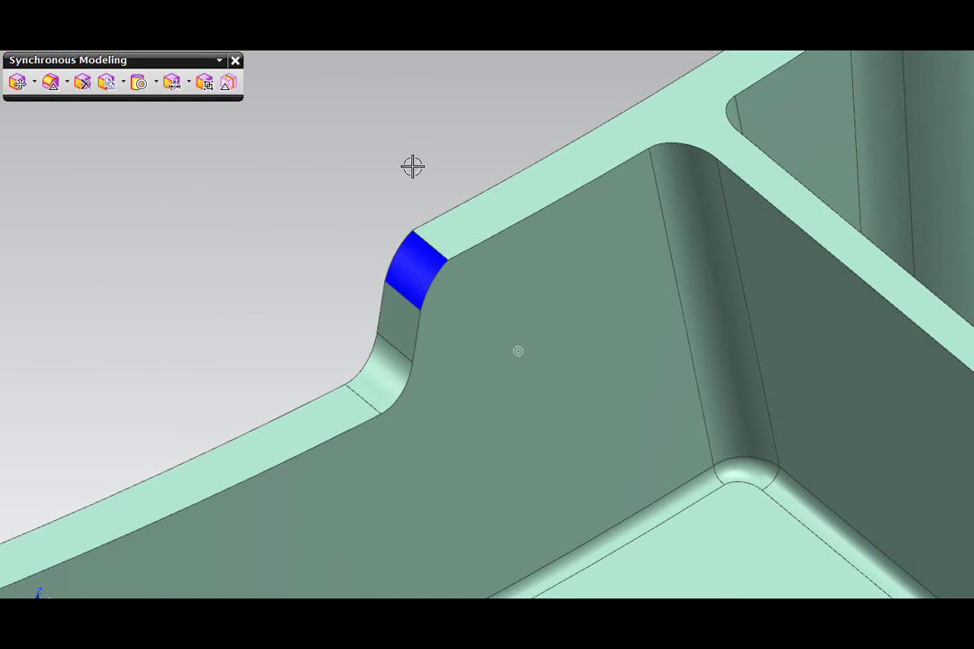
mouse_move(340, 165)
middle_down()
mouse_move(330, 221)
mouse_move(354, 218)
mouse_move(350, 239)
middle_up()
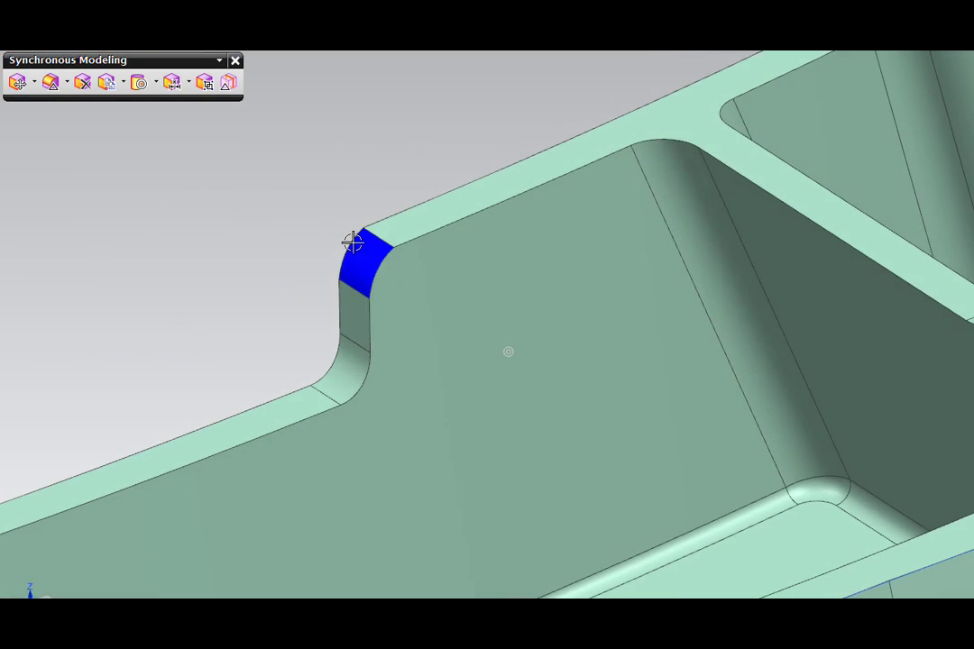
middle_drag(294, 157, 156, 90)
click(156, 83)
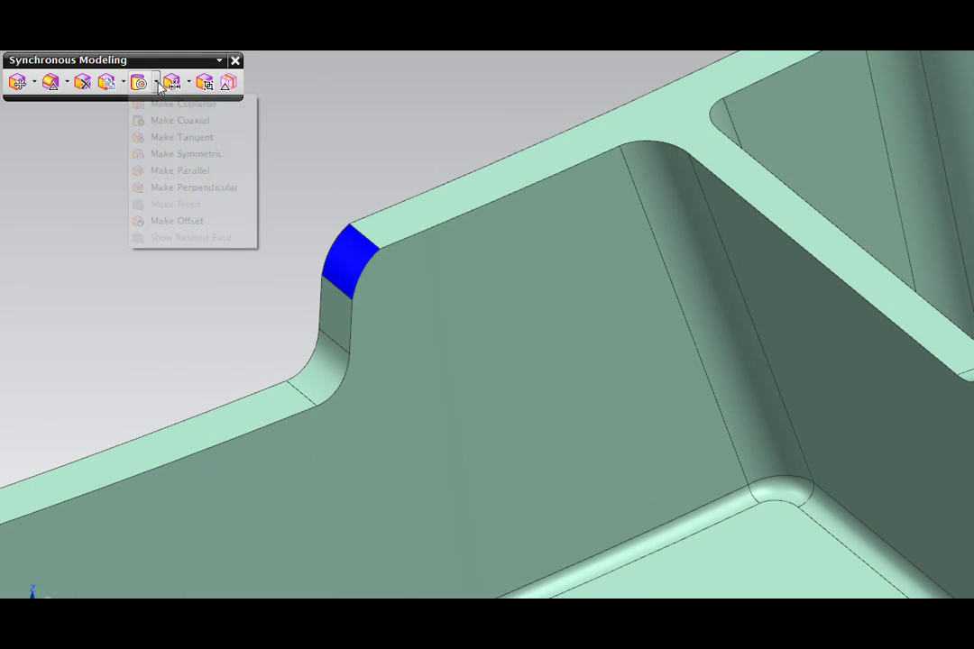
click(164, 136)
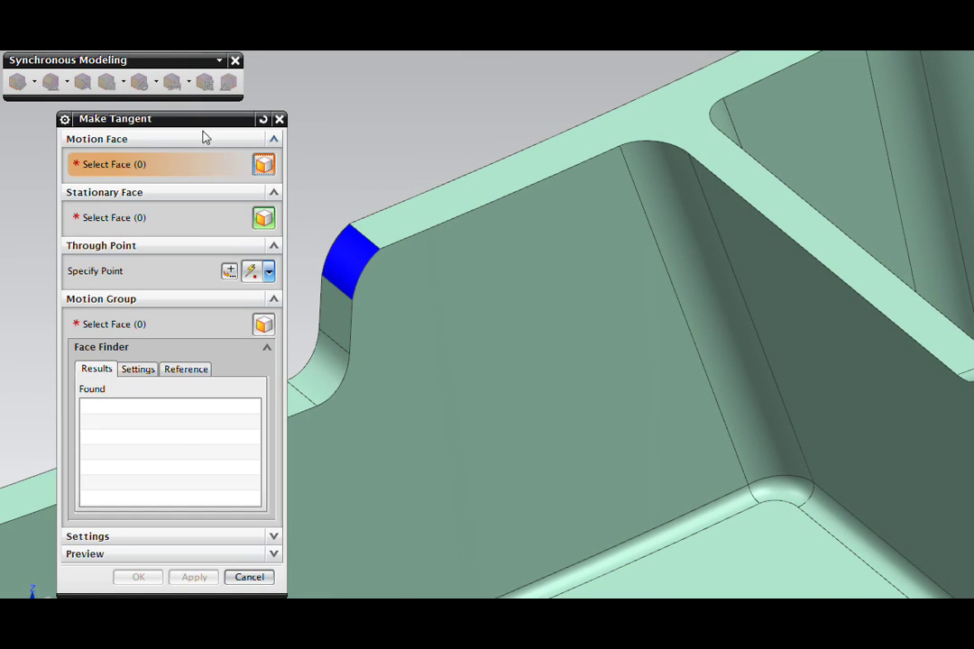
middle_drag(306, 216, 359, 267)
click(353, 258)
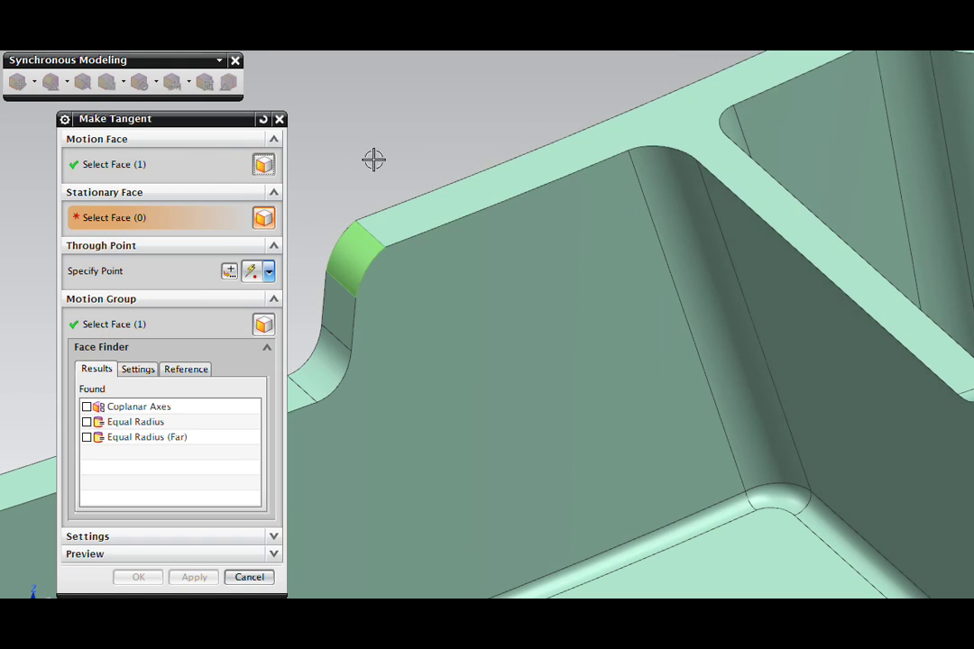
click(408, 220)
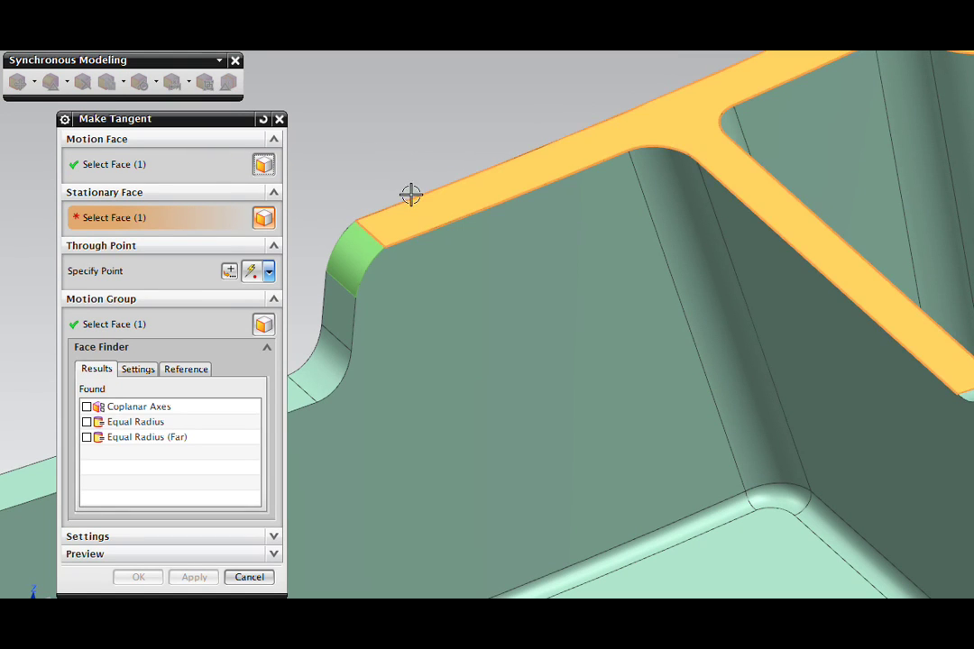
scroll(326, 201, up, 1)
shift+middle_drag(326, 216, 417, 255)
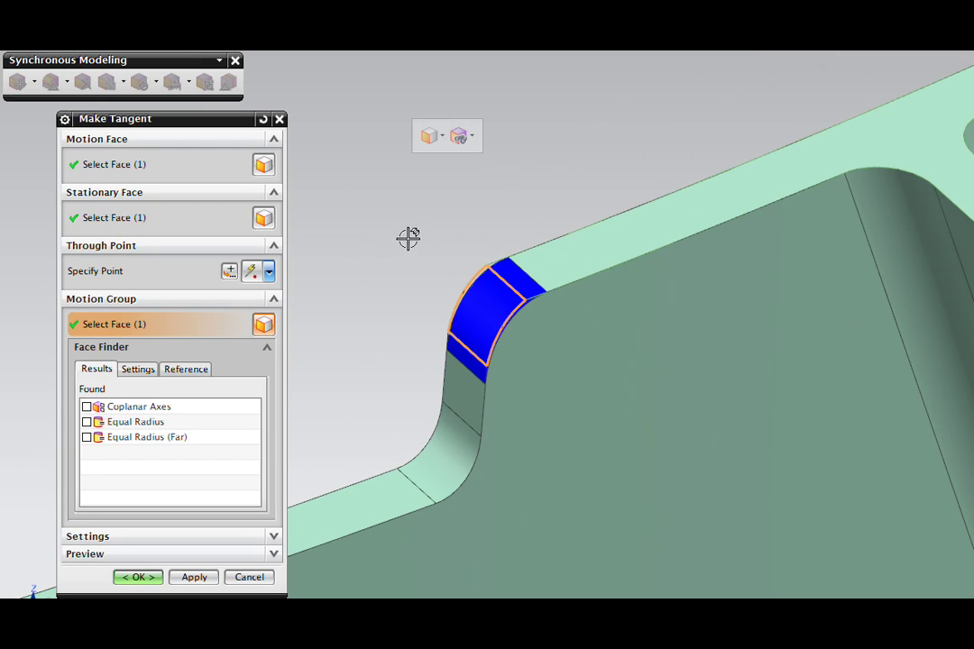
click(194, 577)
mouse_move(396, 161)
shift+middle_down()
mouse_move(433, 241)
mouse_move(398, 304)
mouse_move(414, 285)
mouse_move(475, 287)
mouse_move(589, 187)
mouse_move(649, 158)
mouse_move(621, 134)
shift+middle_up()
click(256, 579)
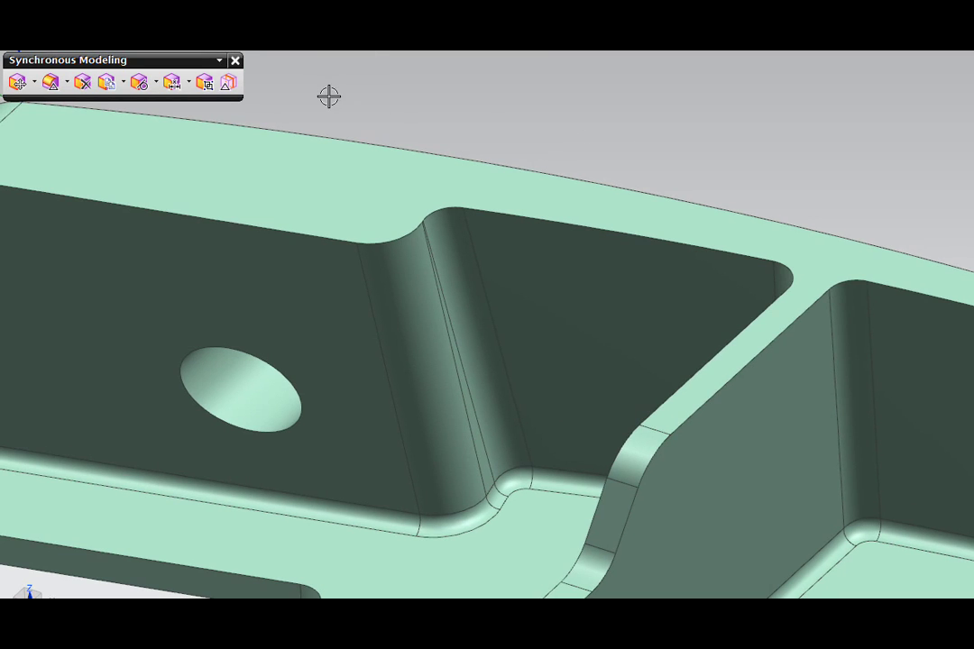
Resize the concave blend running down the step in the end pocket's long side wall to a 5 mm radius.
middle_drag(329, 95, 167, 108)
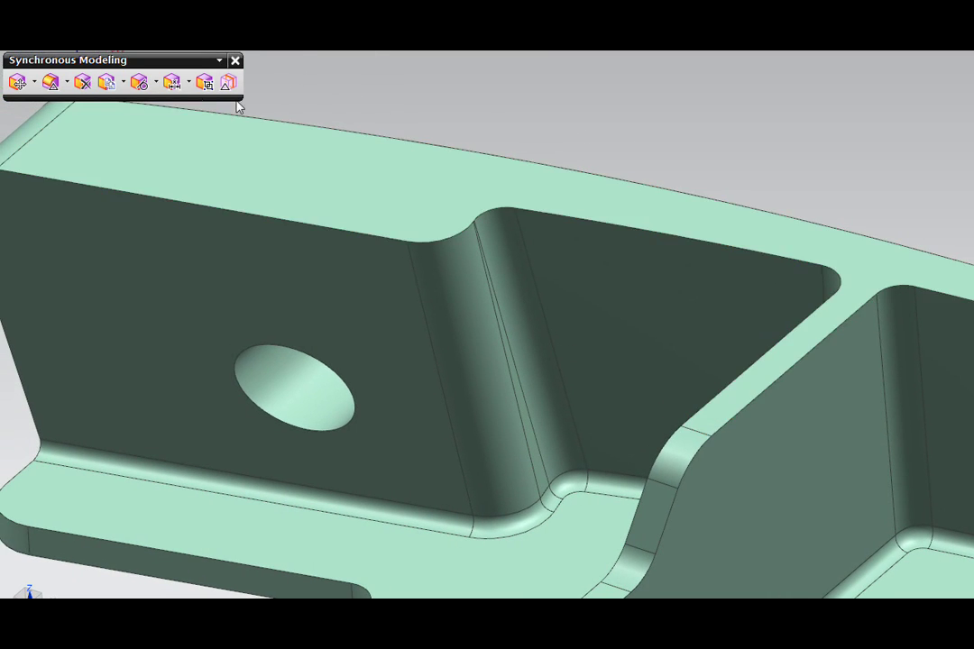
click(50, 83)
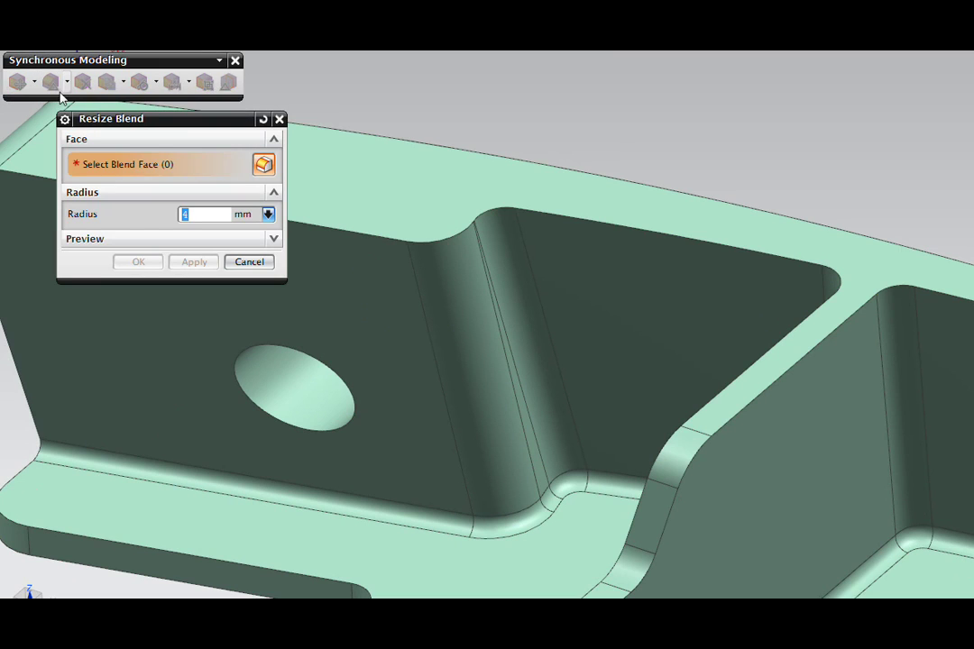
click(481, 359)
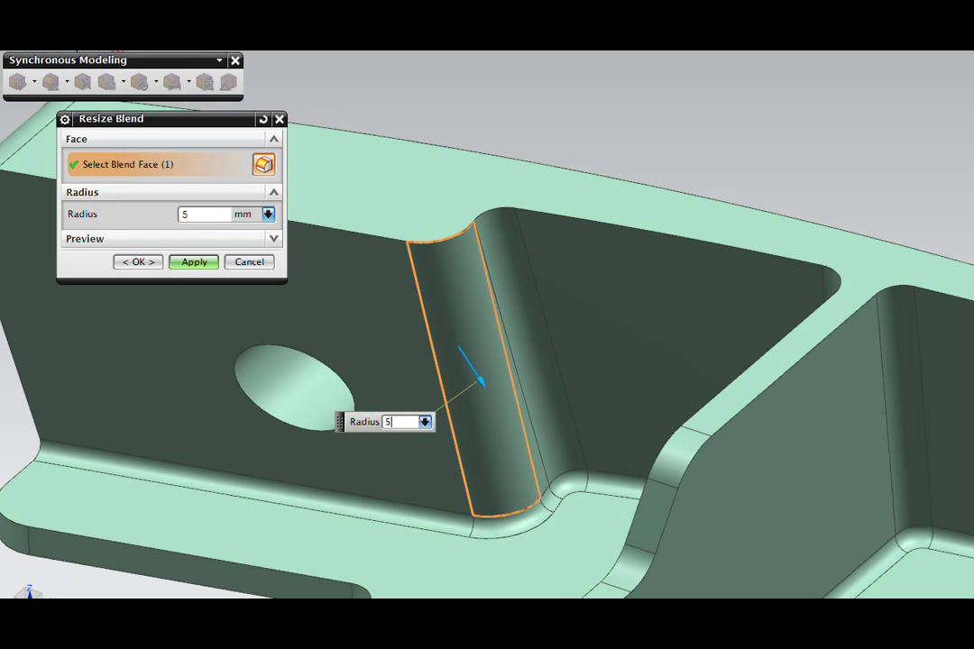
key(Return)
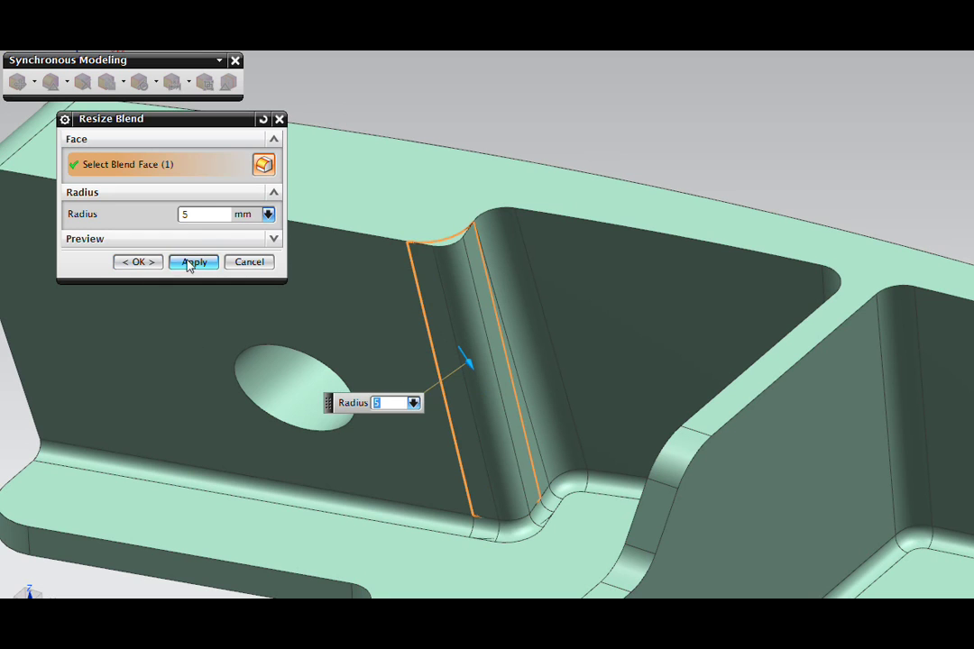
click(191, 261)
middle_drag(576, 94, 629, 147)
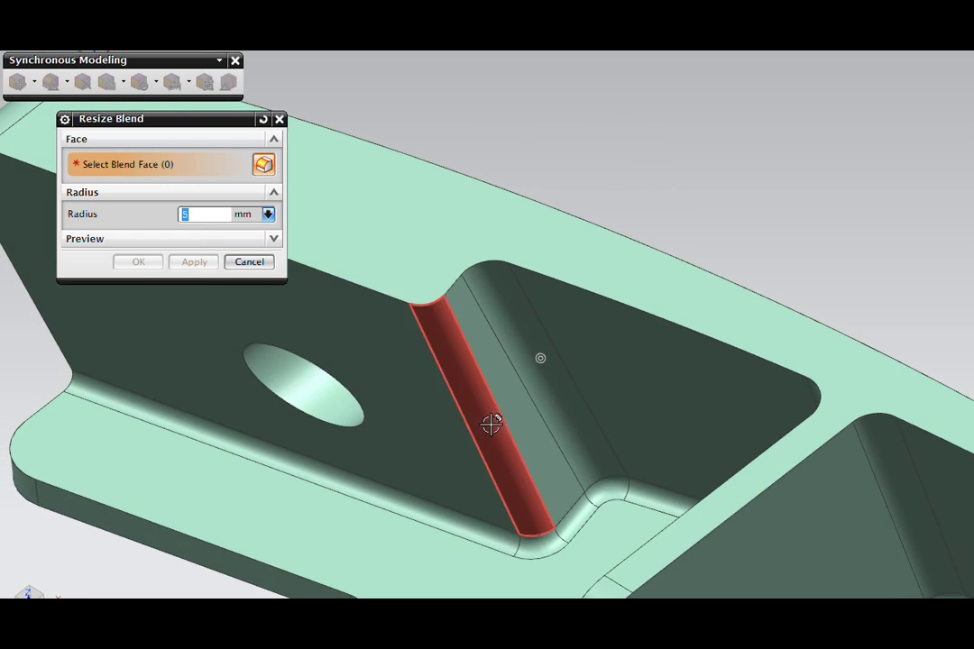
middle_drag(505, 355, 528, 370)
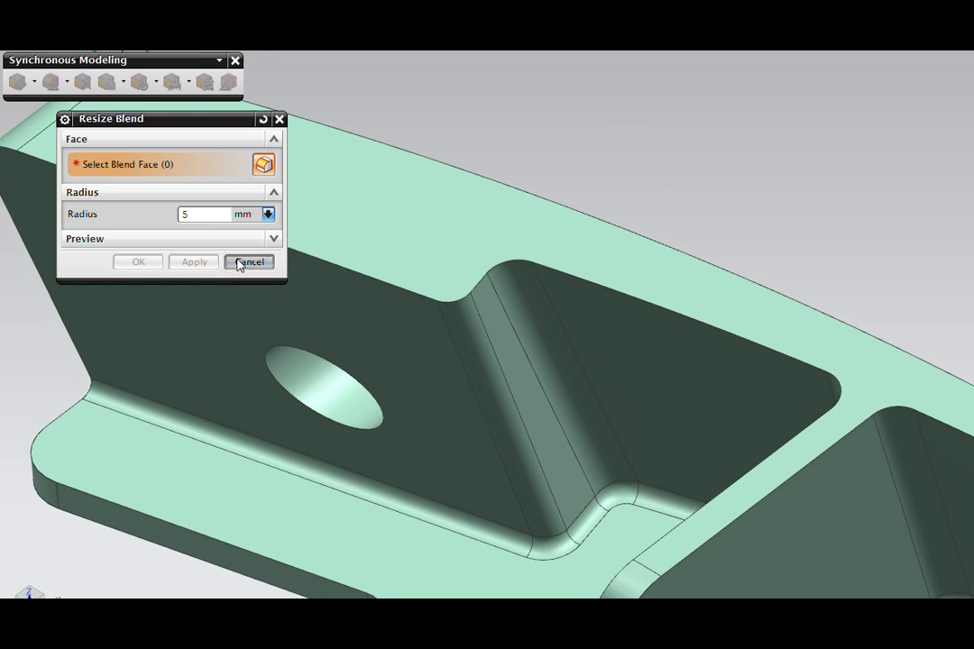
click(248, 262)
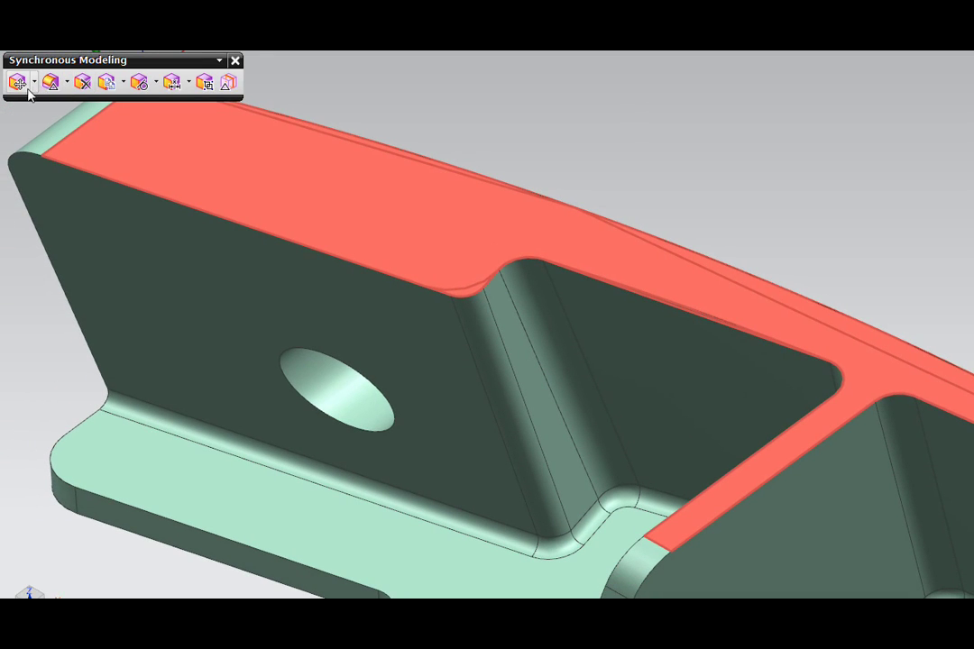
Move the narrow planar step face in the pocket's side wall by a distance of -5 mm using Move Face.
click(18, 82)
click(547, 414)
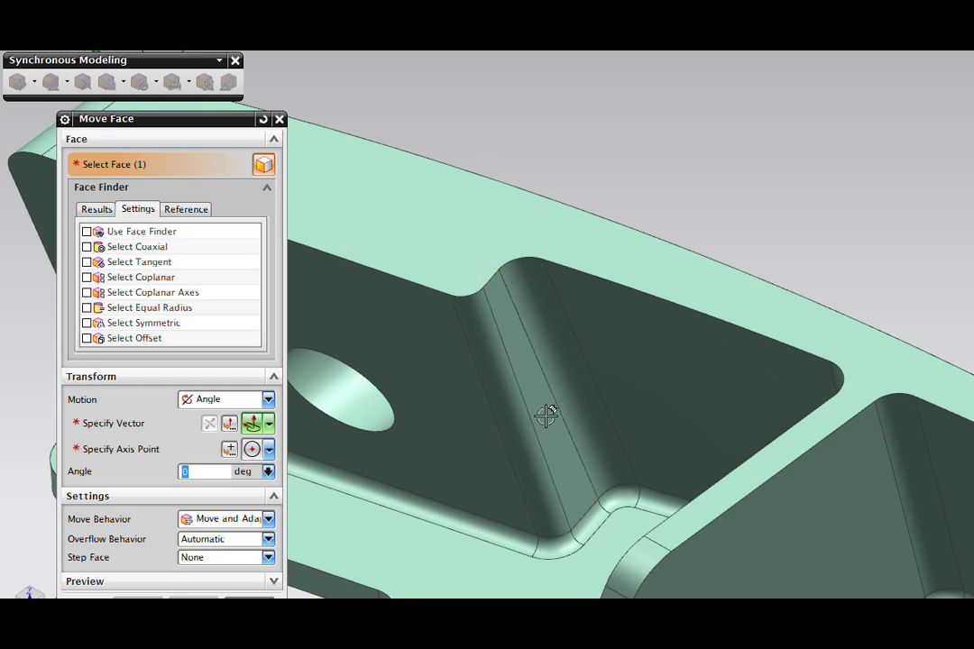
mouse_move(547, 415)
middle_down()
mouse_move(610, 280)
mouse_move(607, 288)
middle_up()
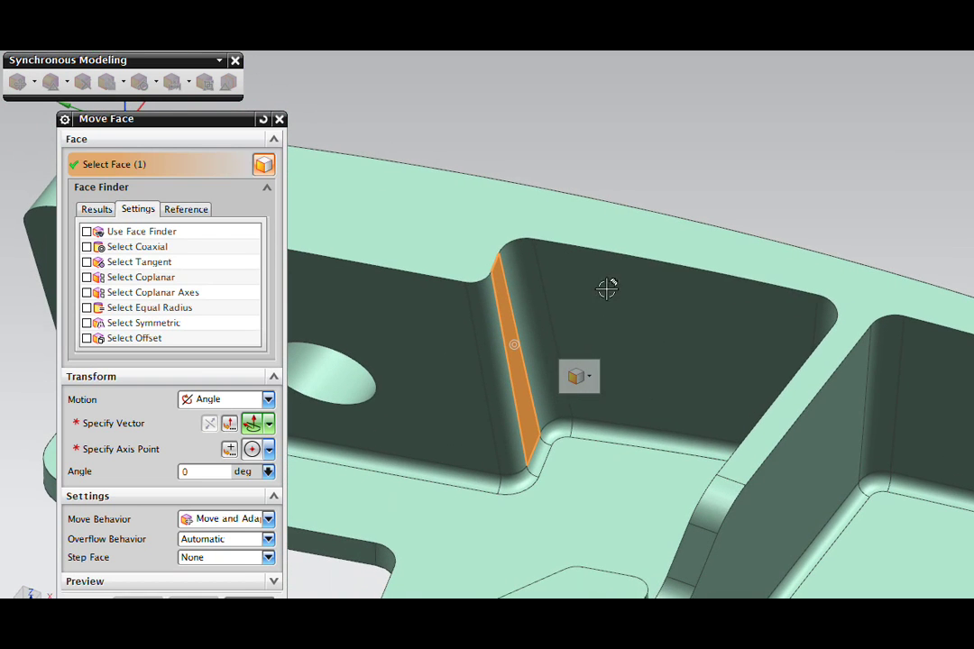
click(228, 402)
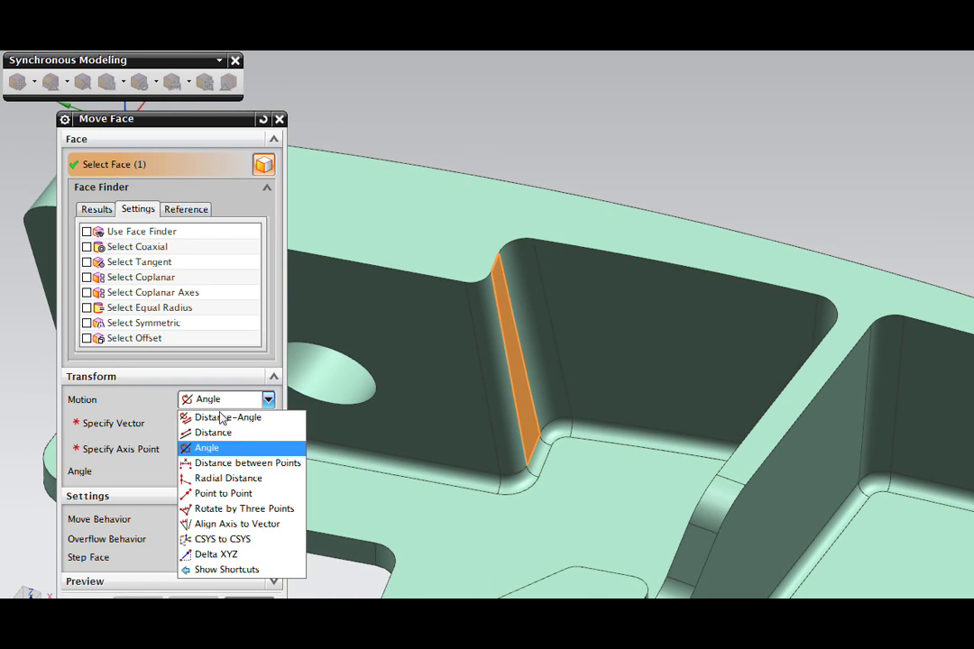
click(215, 432)
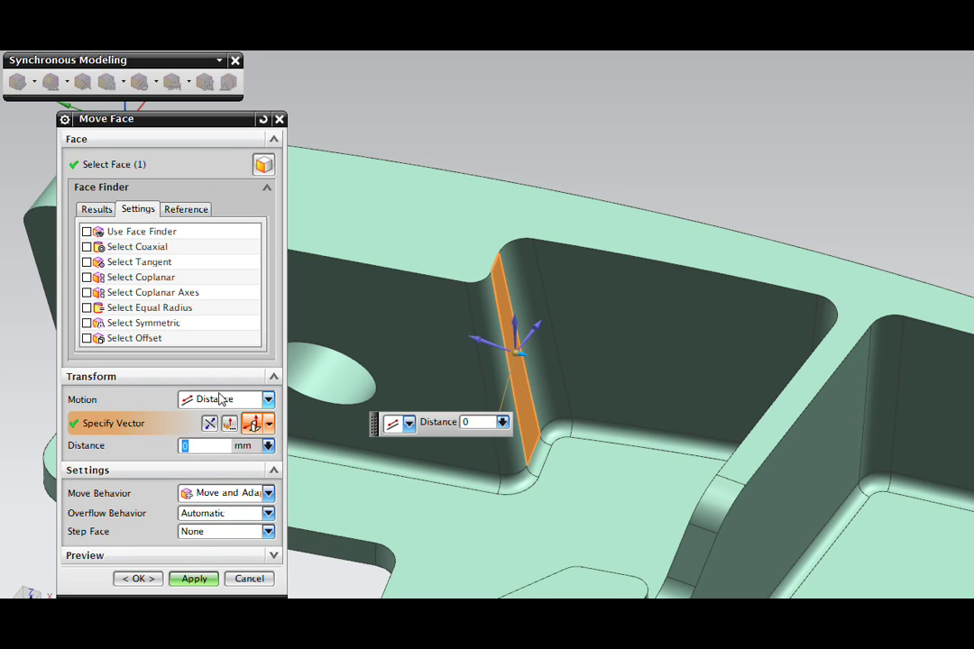
middle_drag(524, 256, 551, 371)
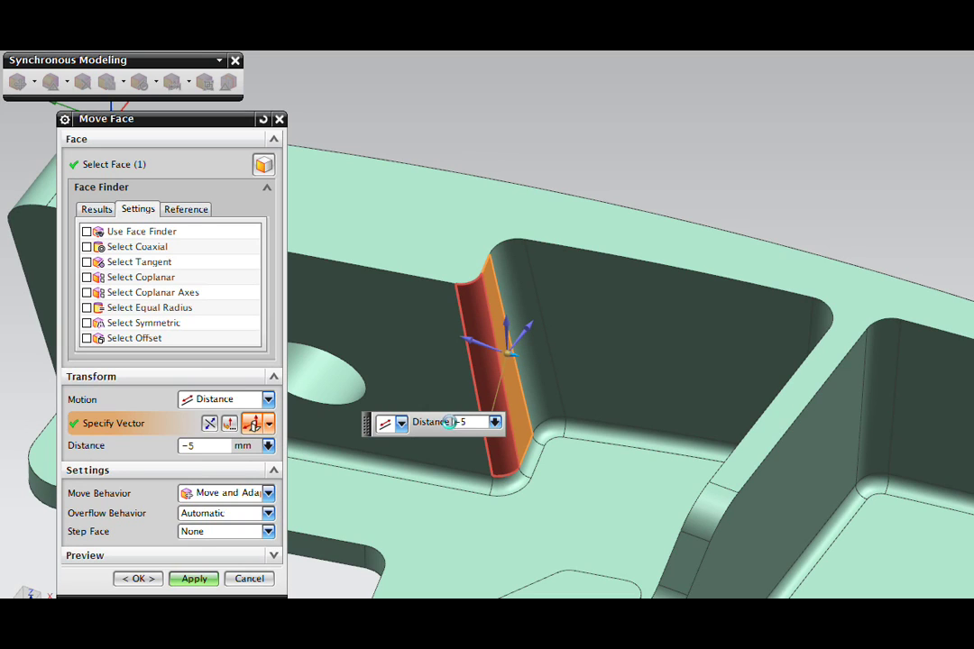
middle_drag(496, 473, 549, 492)
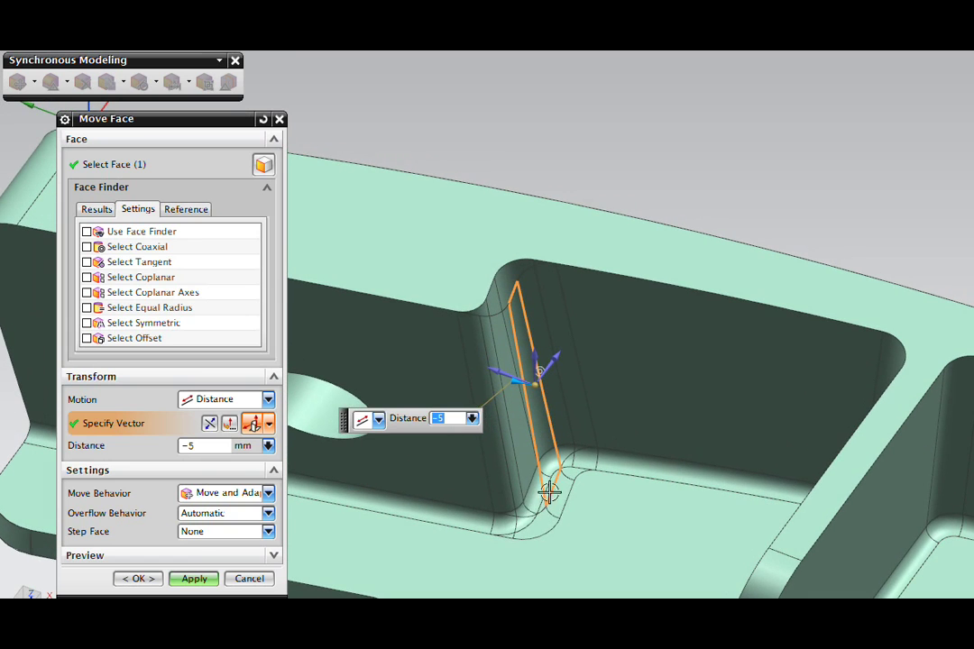
click(194, 578)
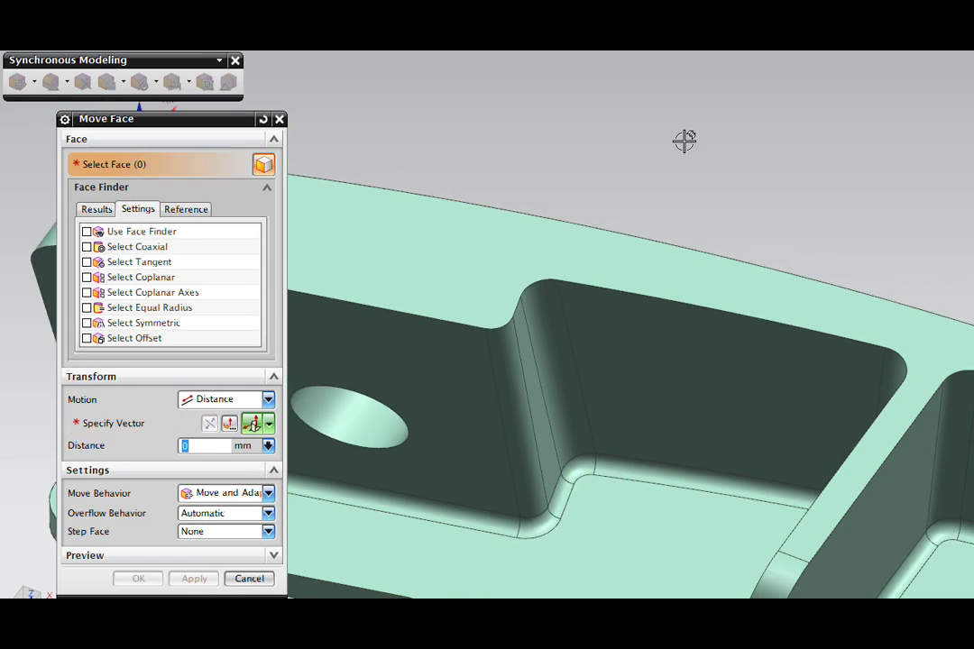
middle_drag(692, 137, 654, 157)
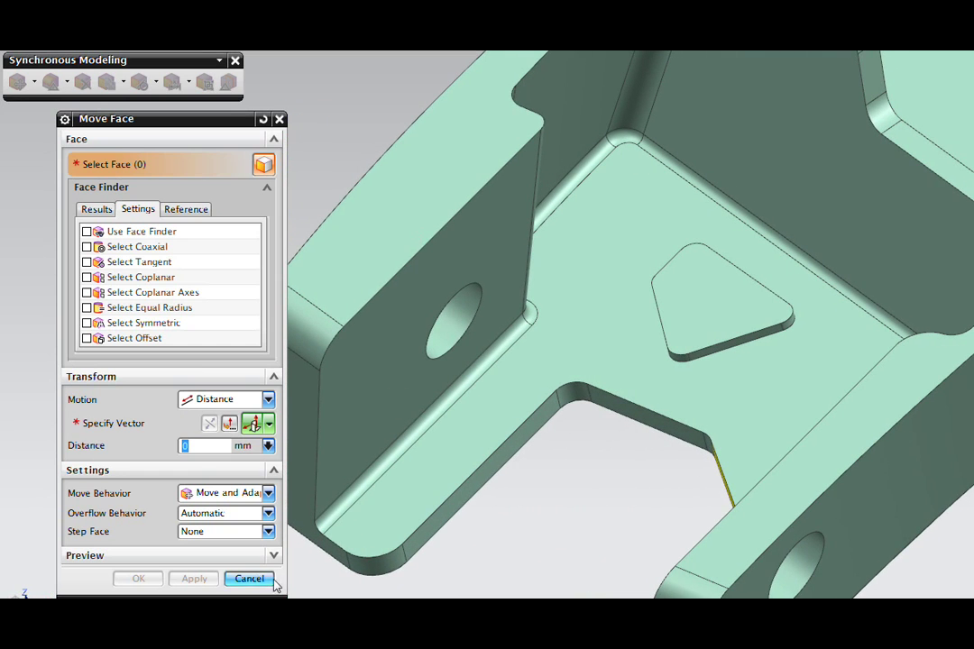
click(272, 582)
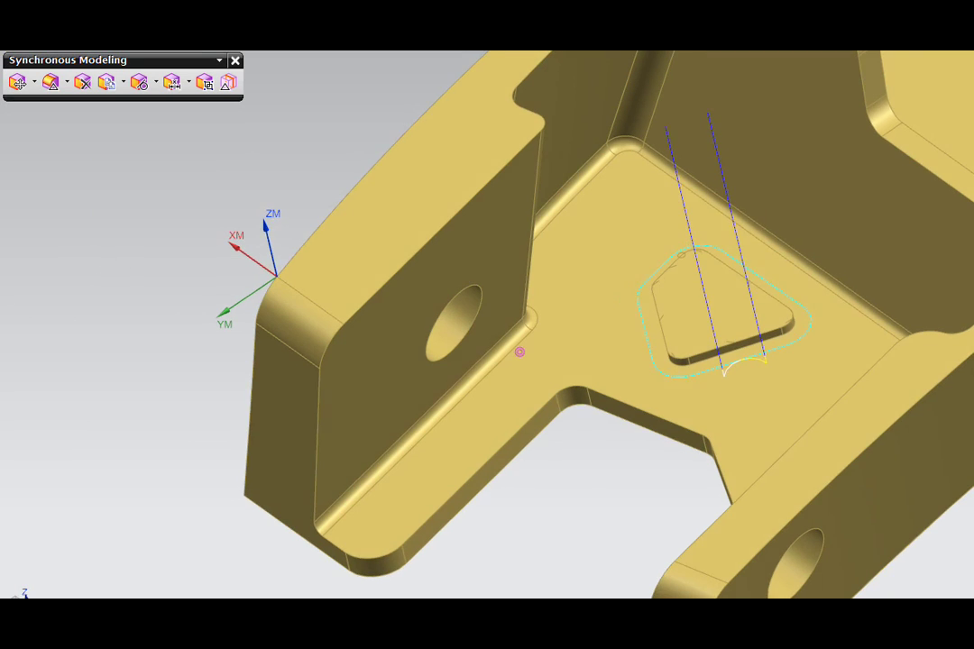
Replace the blue side face of the raised triangular pad with the yellow angled face of the floor cutout, using a 0 mm offset.
scroll(521, 354, up, 3)
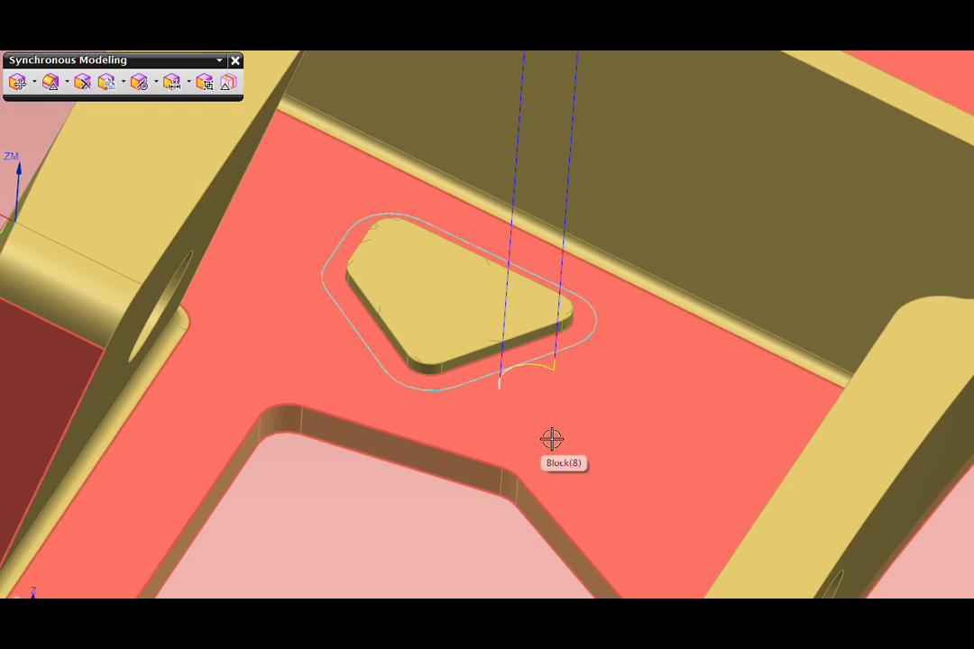
middle_drag(552, 439, 463, 529)
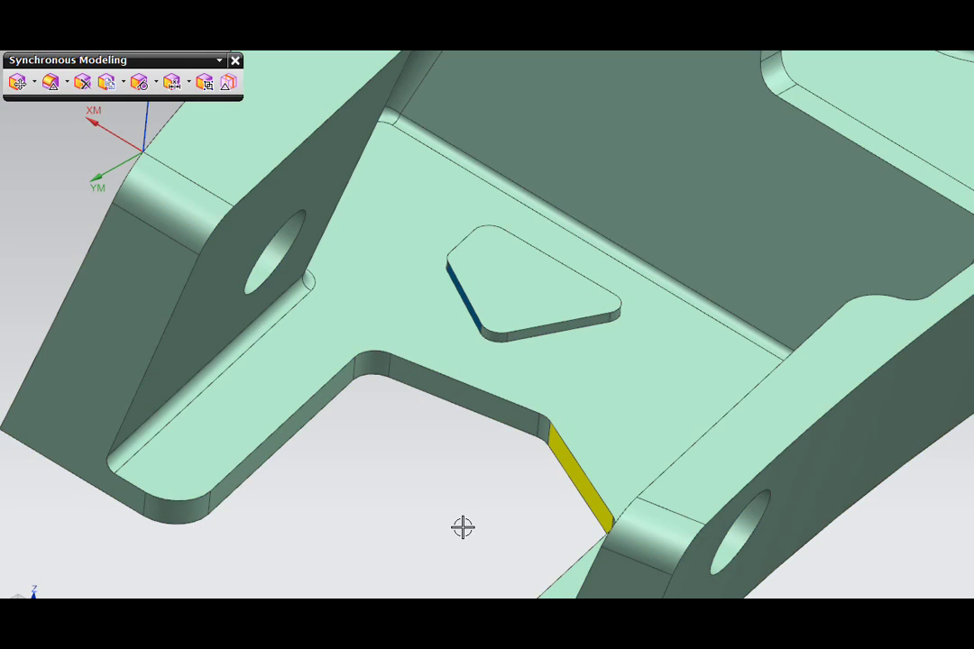
middle_drag(511, 530, 498, 461)
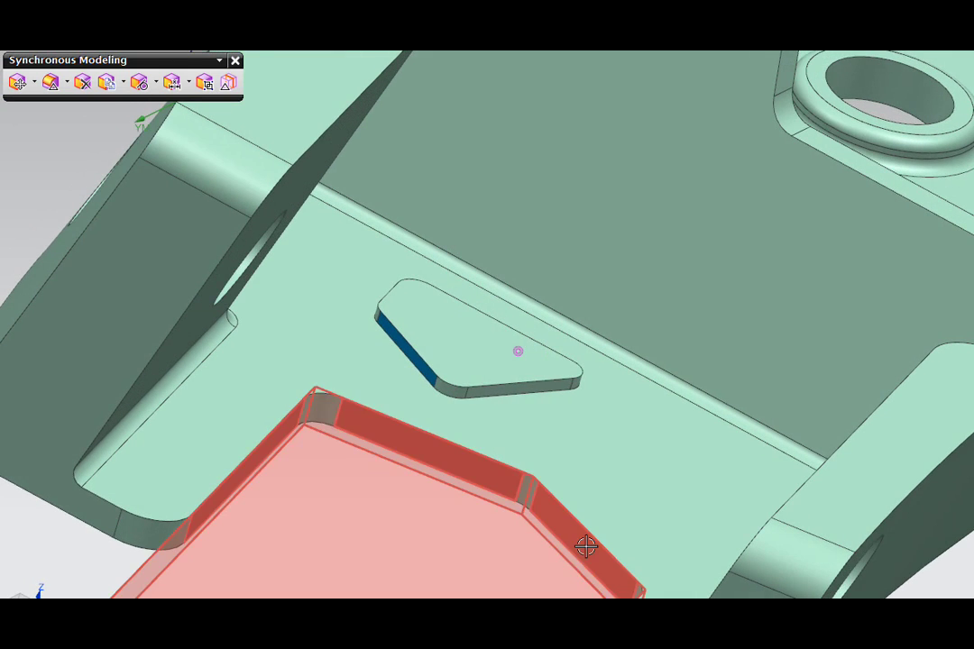
click(576, 545)
middle_drag(511, 556, 451, 547)
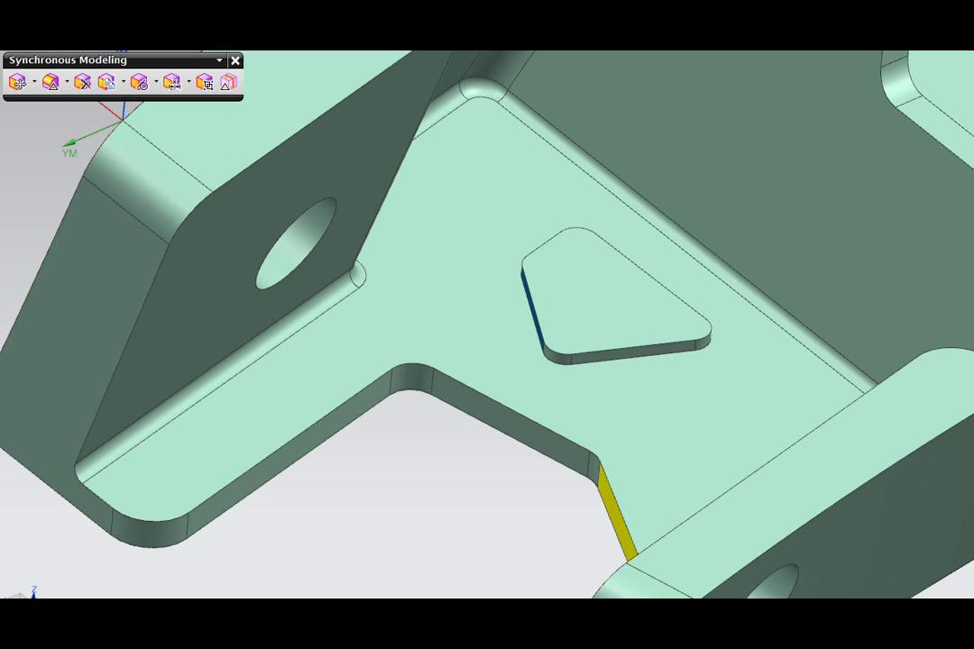
click(32, 82)
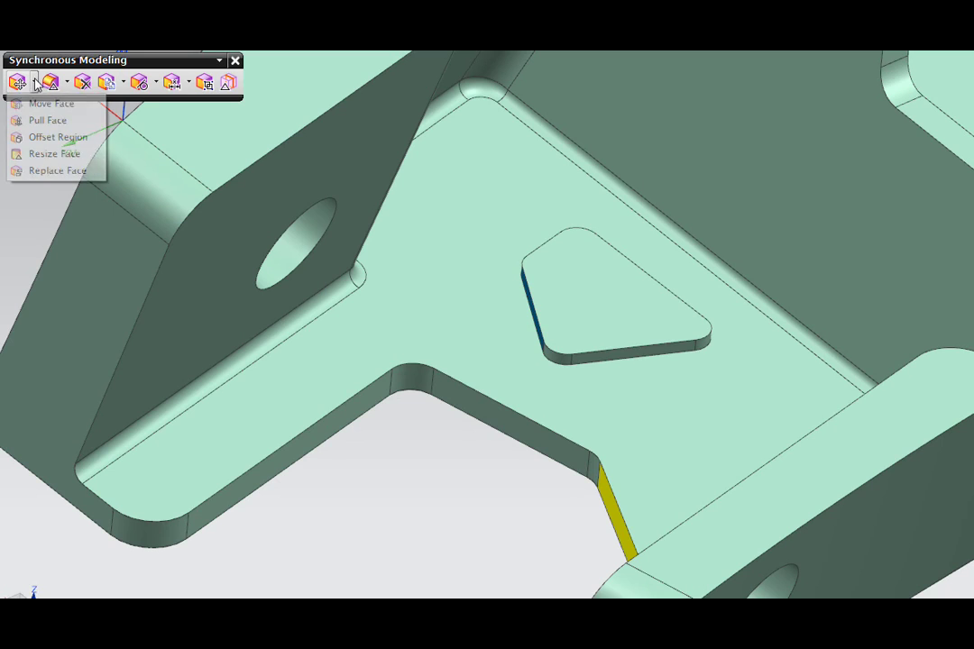
click(55, 171)
scroll(500, 287, up, 4)
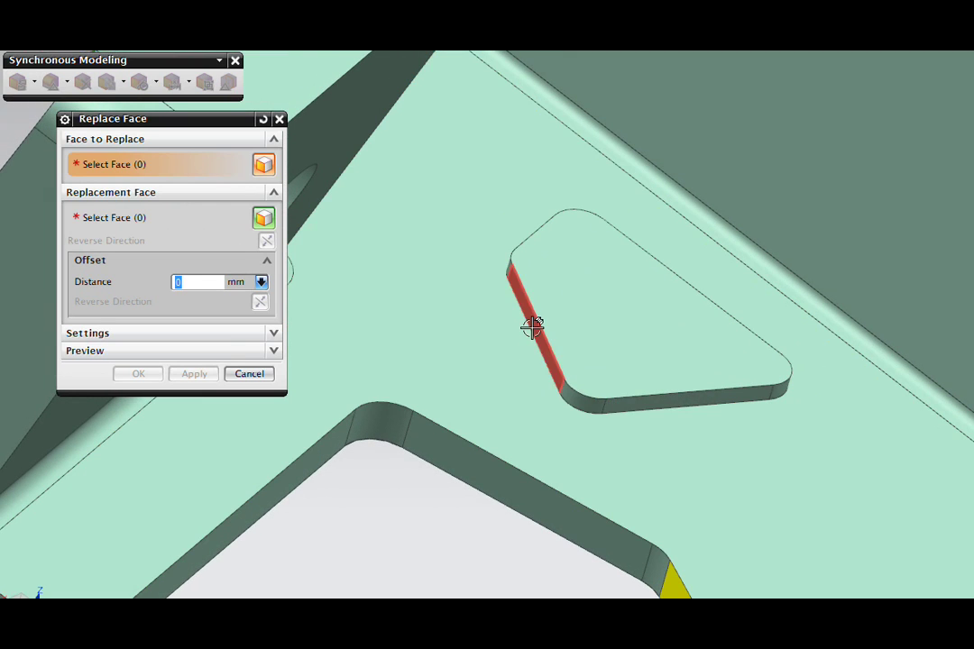
click(523, 327)
scroll(404, 288, down, 2)
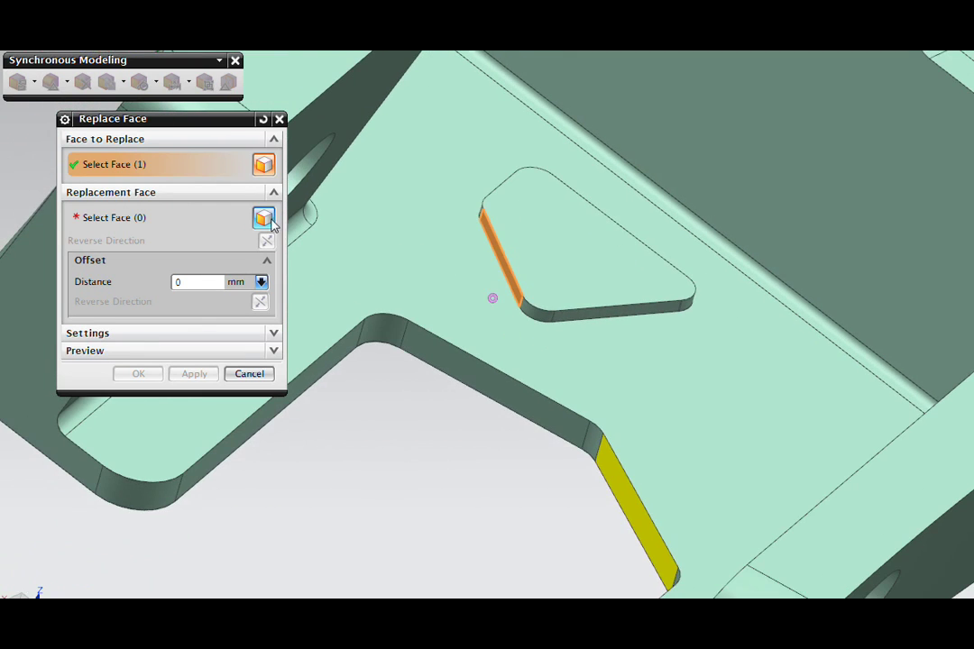
click(263, 218)
click(613, 499)
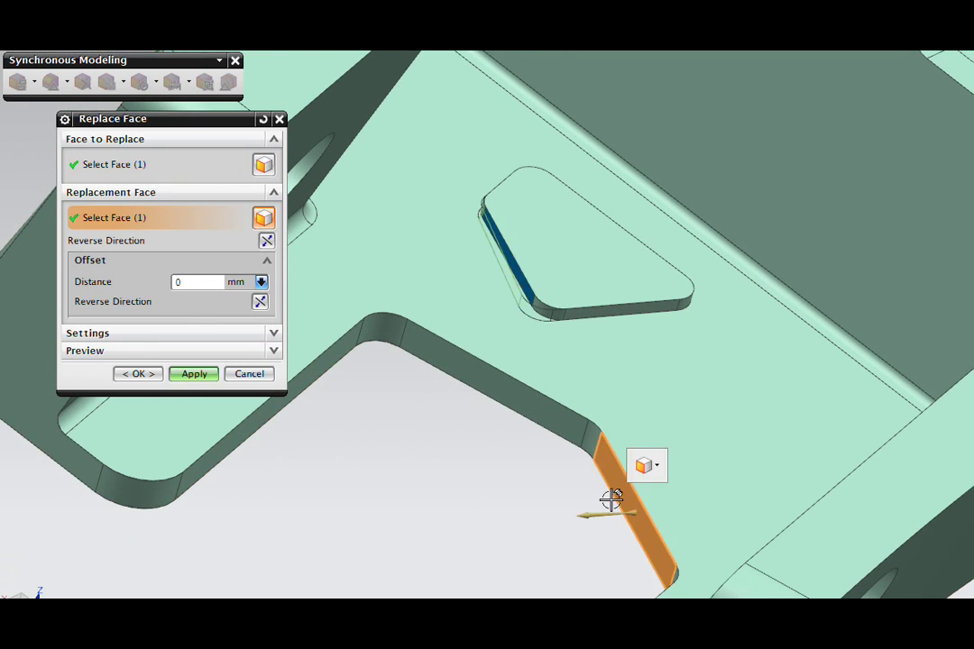
middle_drag(500, 374, 571, 215)
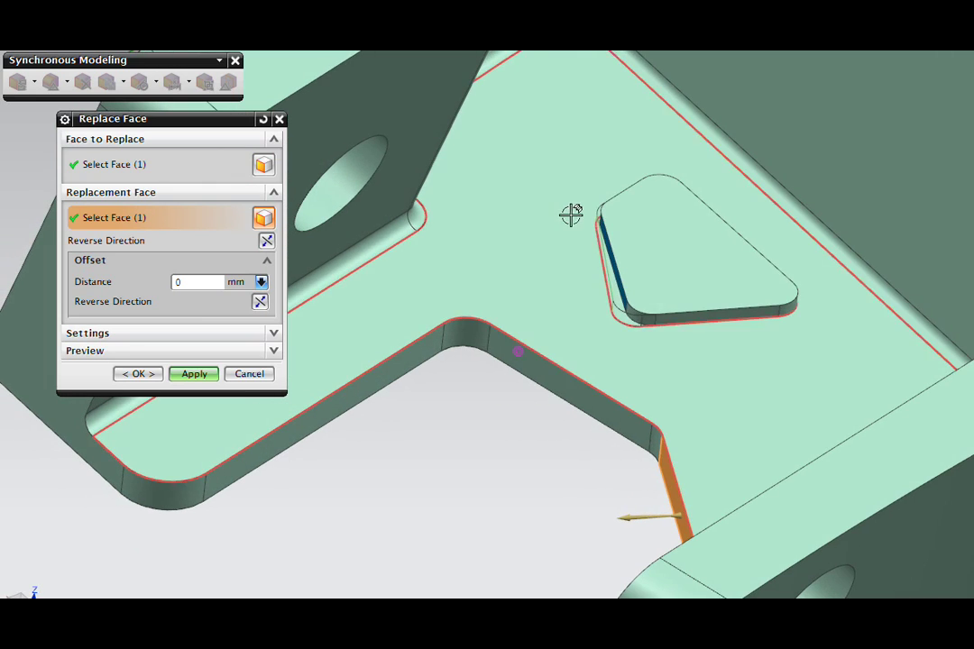
click(195, 373)
click(248, 373)
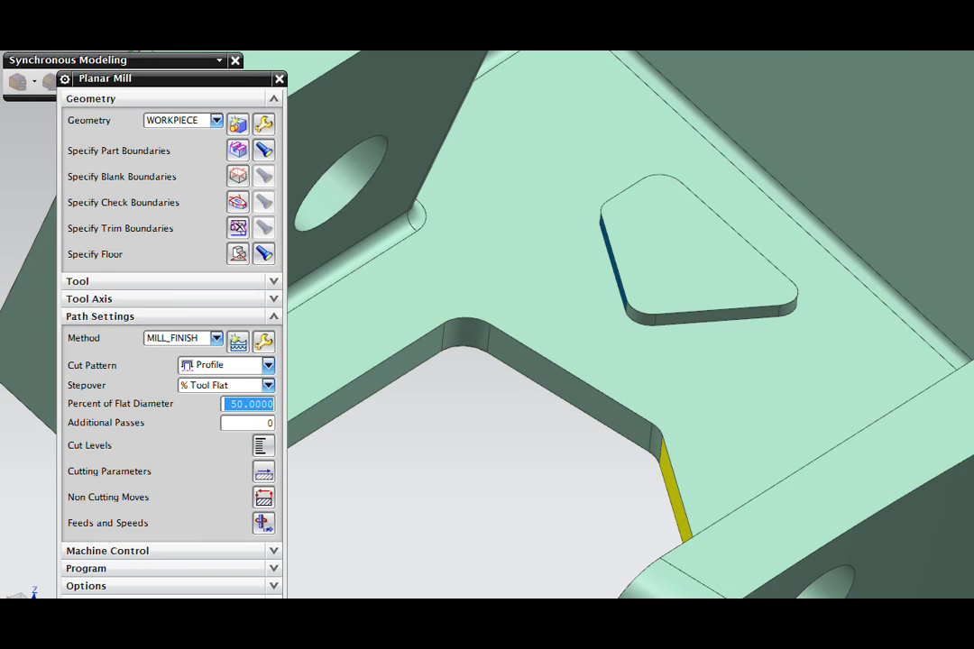
Regenerate the Planar Mill profile toolpath around the triangular pad and accept the operation.
scroll(470, 505, up, 3)
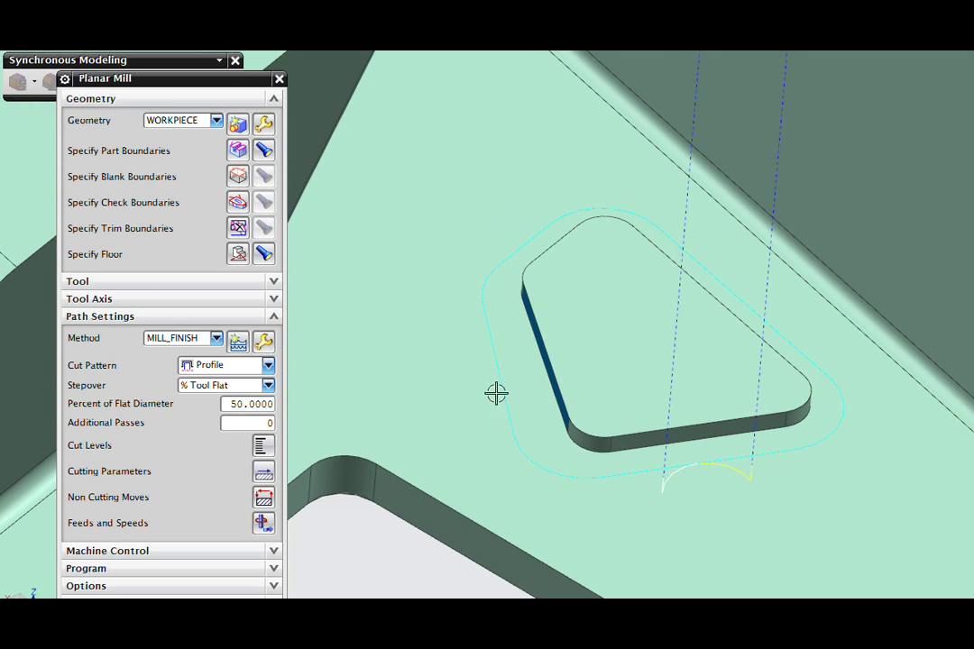
scroll(508, 473, down, 3)
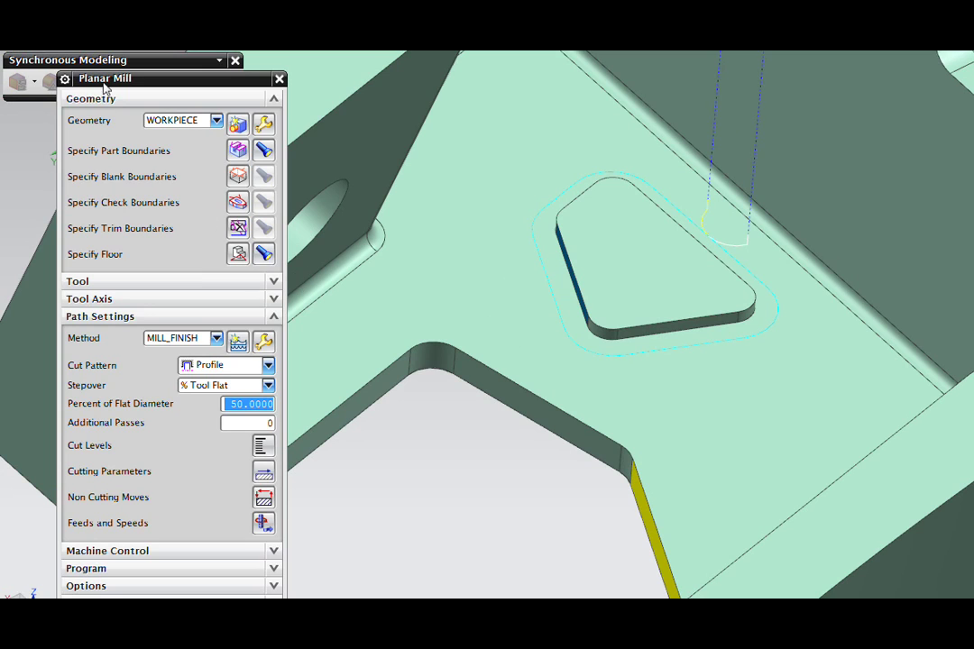
drag(114, 79, 116, 17)
middle_drag(583, 373, 520, 257)
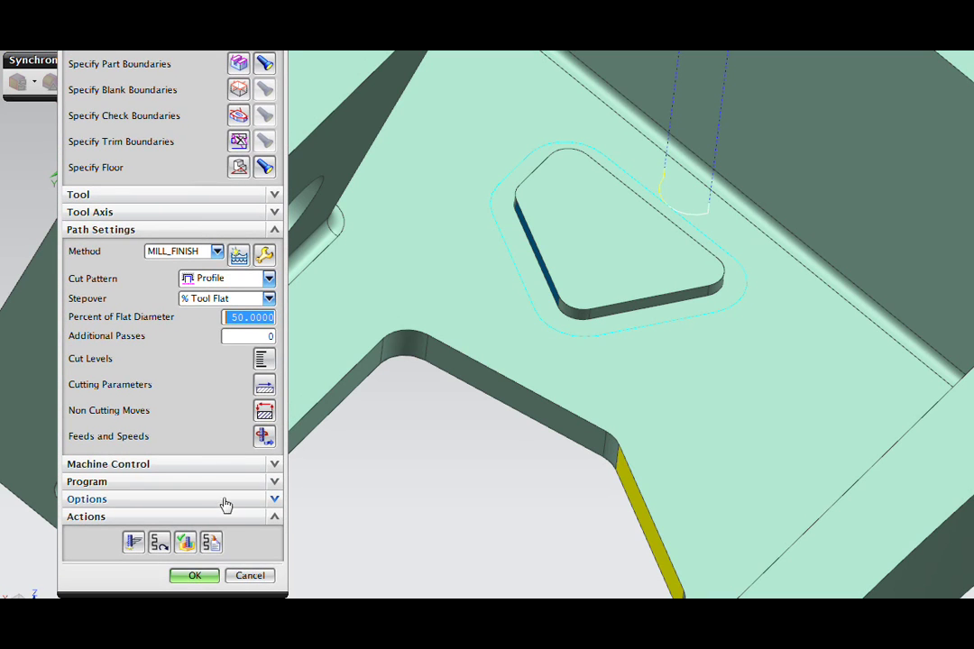
click(196, 575)
Start Move Face with Angle motion and select both side faces of the rib dividing the triangular pad's pocket from the neighbouring pocket.
middle_drag(436, 503, 232, 197)
middle_drag(207, 131, 212, 132)
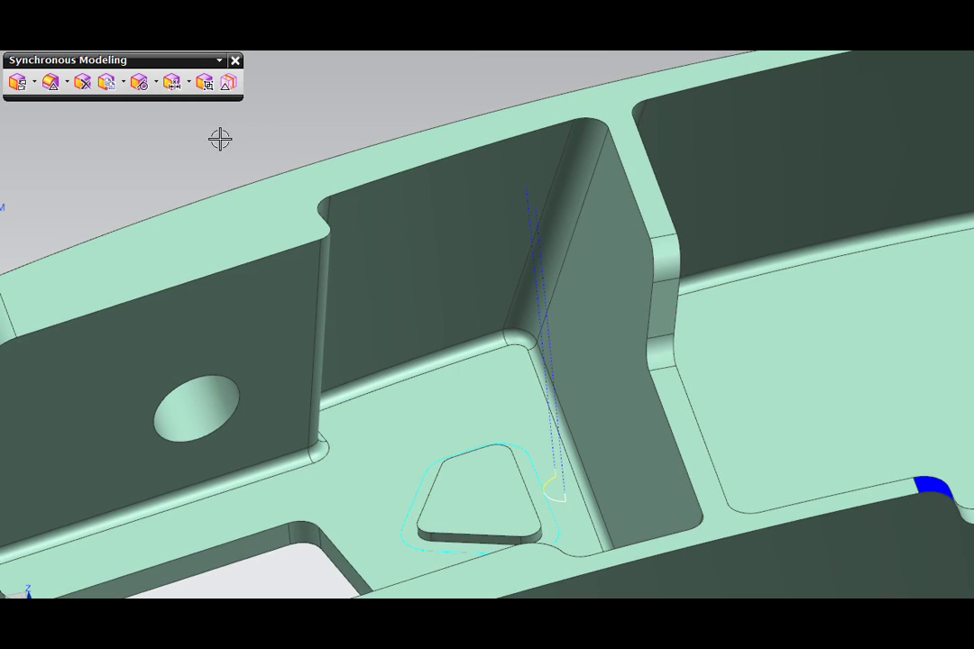
middle_drag(223, 131, 206, 121)
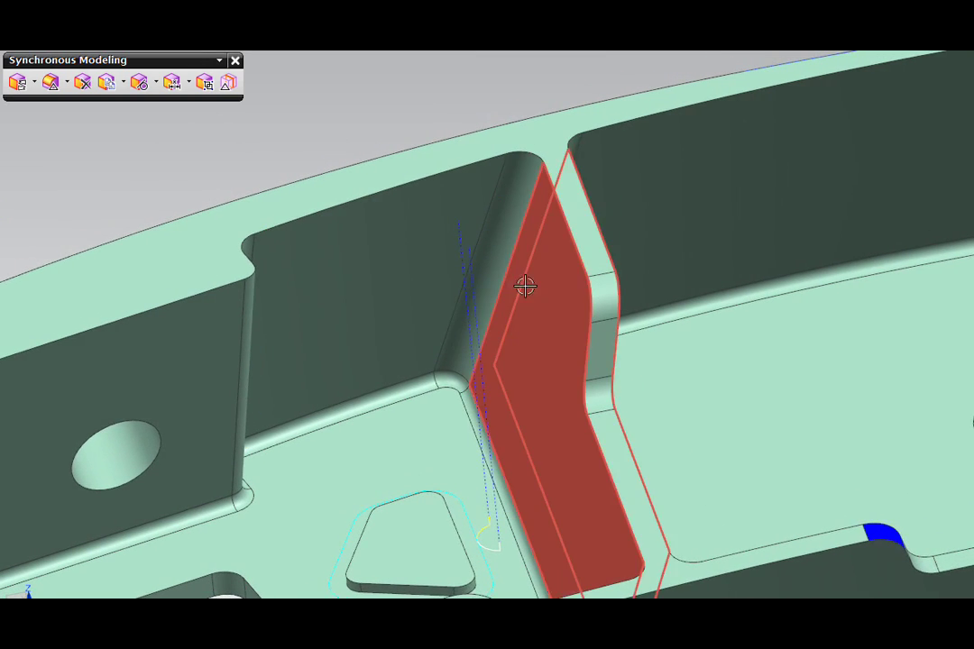
middle_drag(624, 264, 618, 259)
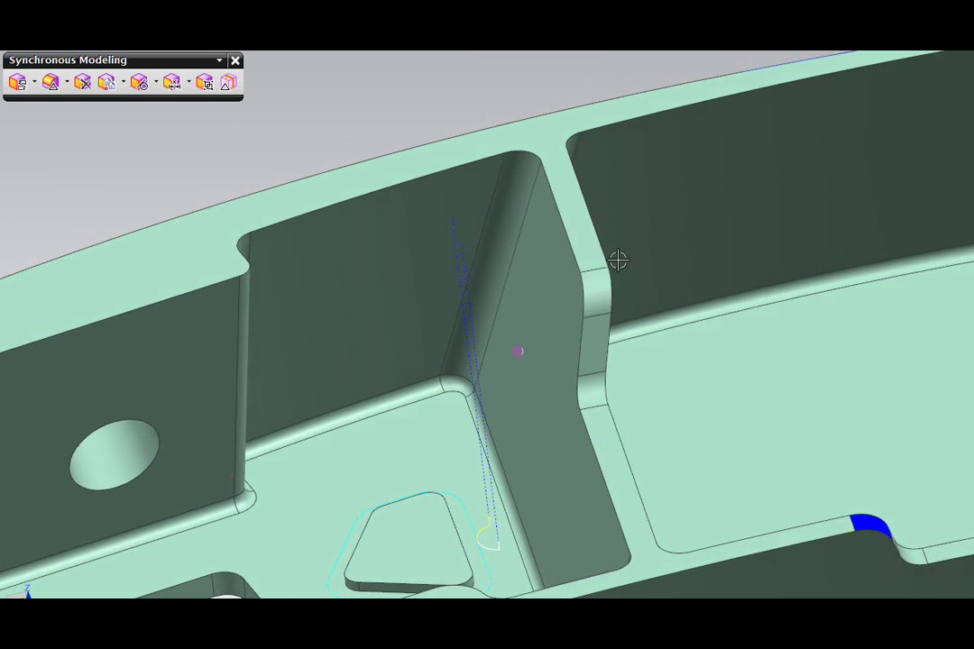
click(34, 82)
click(20, 100)
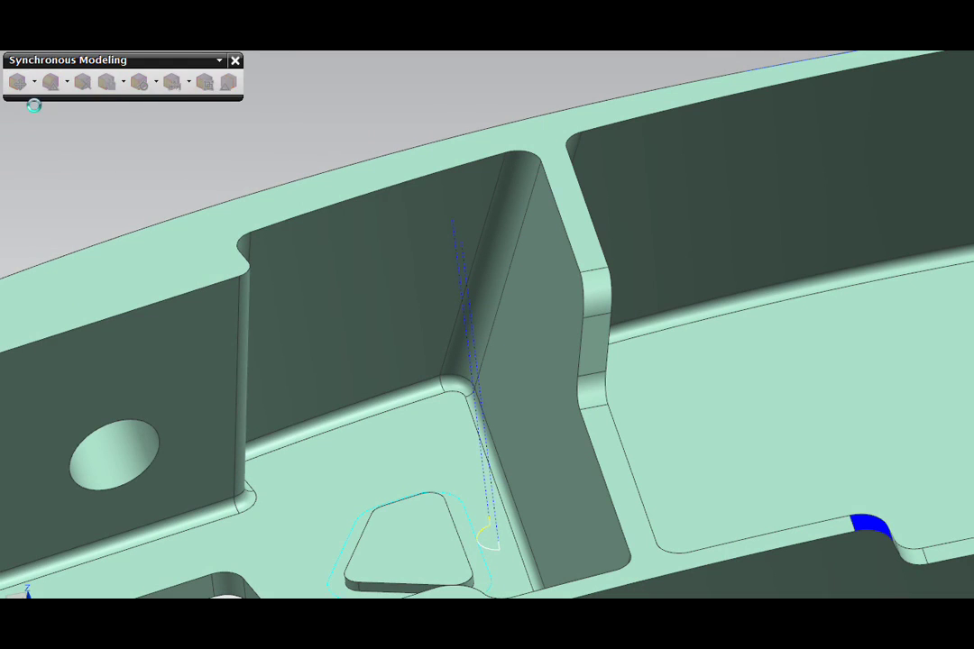
click(241, 273)
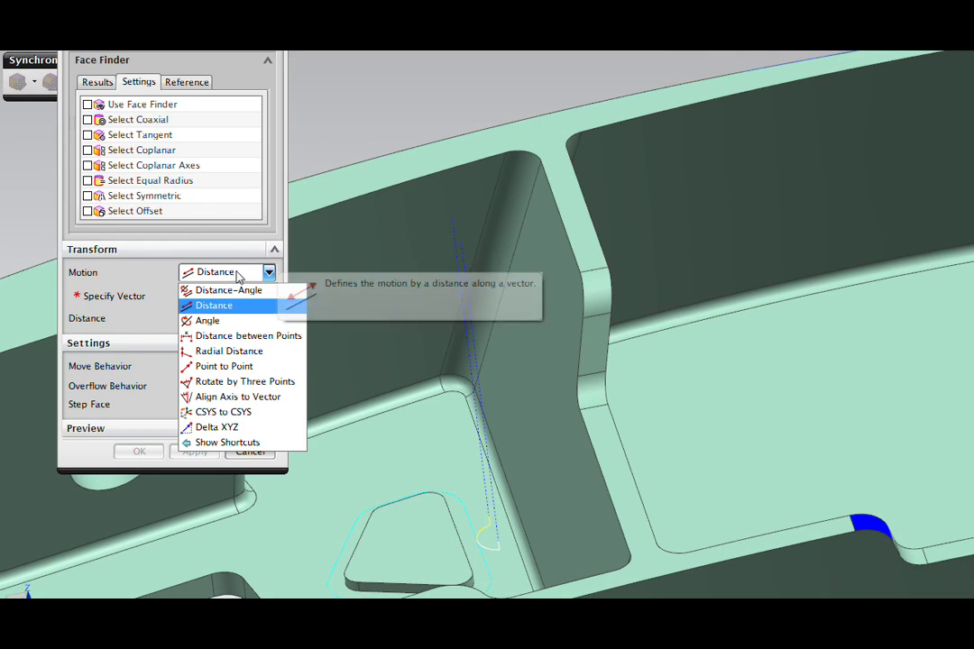
click(210, 321)
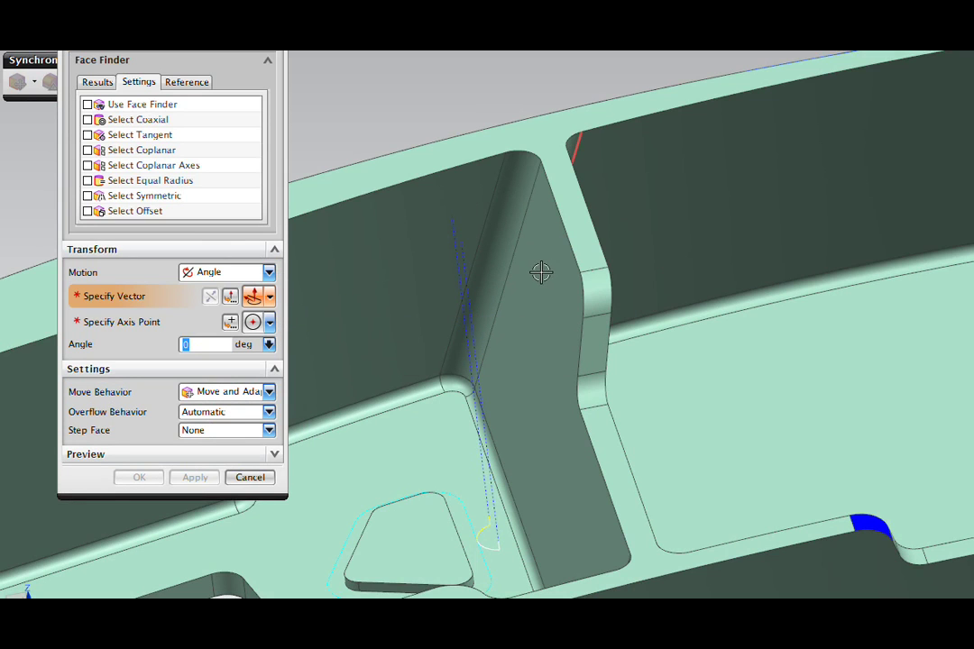
mouse_move(547, 300)
middle_down()
mouse_move(554, 311)
mouse_move(377, 132)
middle_up()
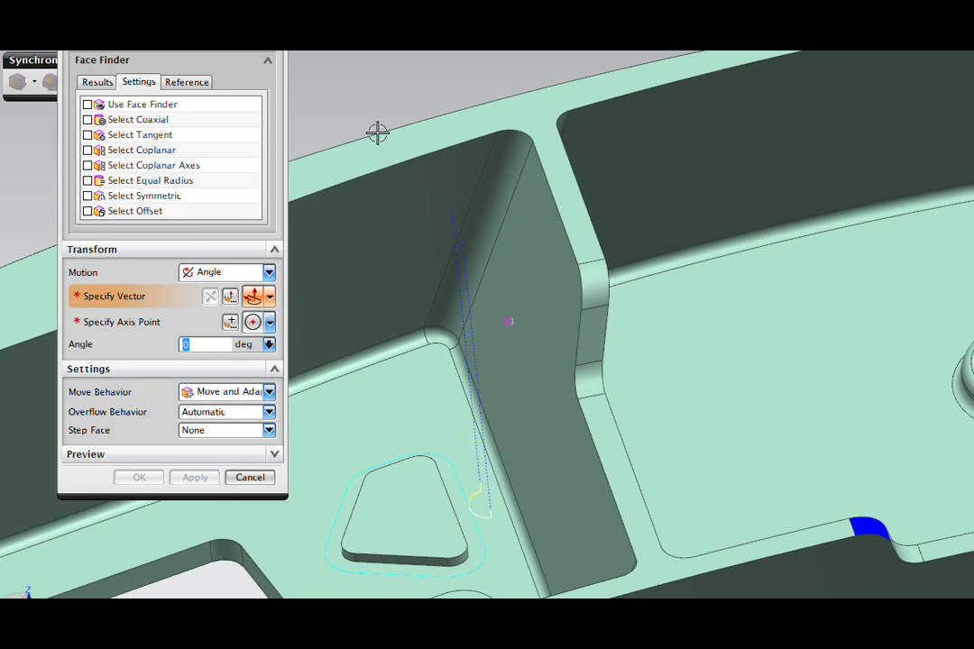
click(258, 47)
middle_drag(539, 207, 532, 230)
click(547, 284)
mouse_move(546, 281)
middle_down()
mouse_move(544, 253)
mouse_move(558, 285)
middle_up()
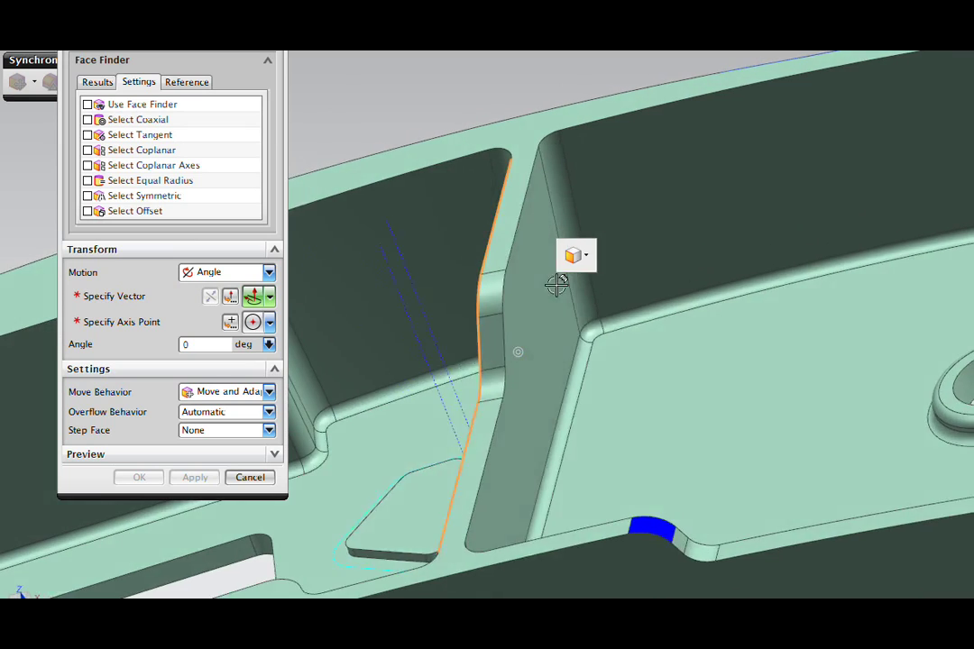
click(519, 263)
middle_drag(541, 174, 397, 89)
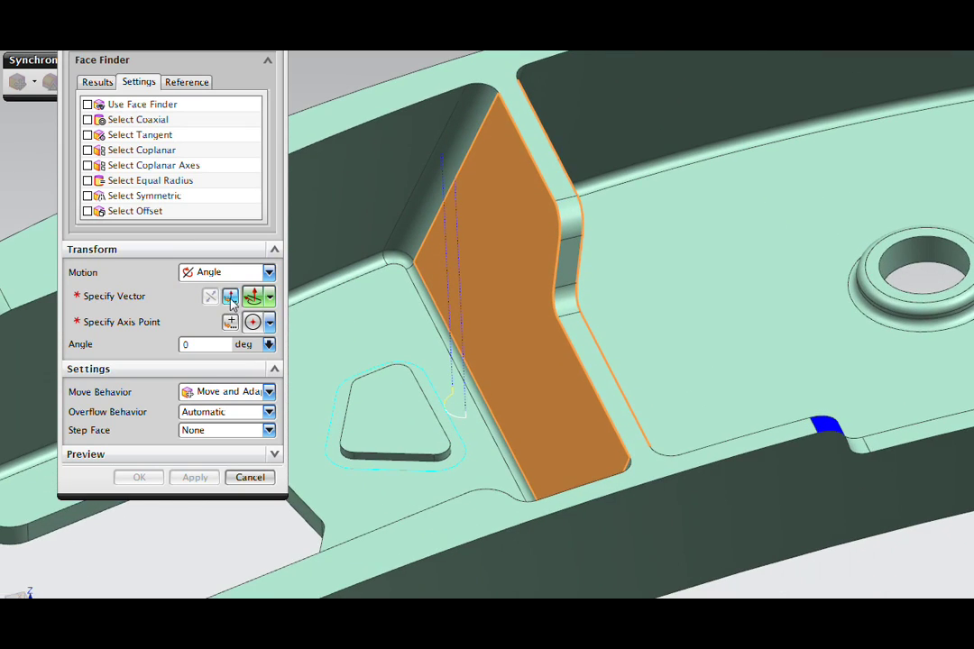
Rotate the selected rib faces by 5 degrees about the axis of the floor blend along the rib's base.
click(230, 299)
click(443, 330)
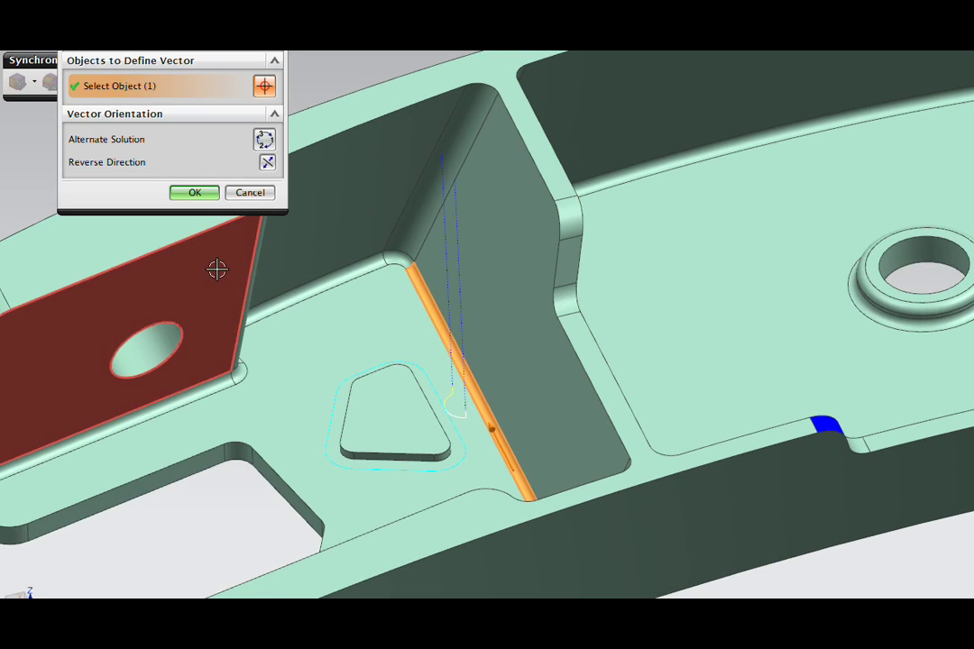
click(194, 192)
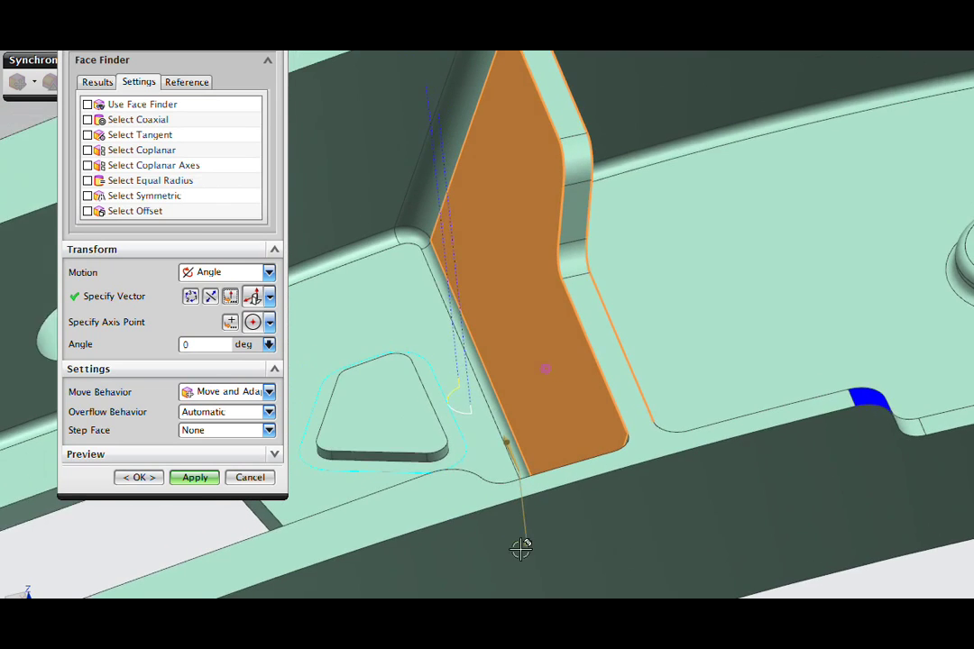
middle_drag(521, 548, 533, 550)
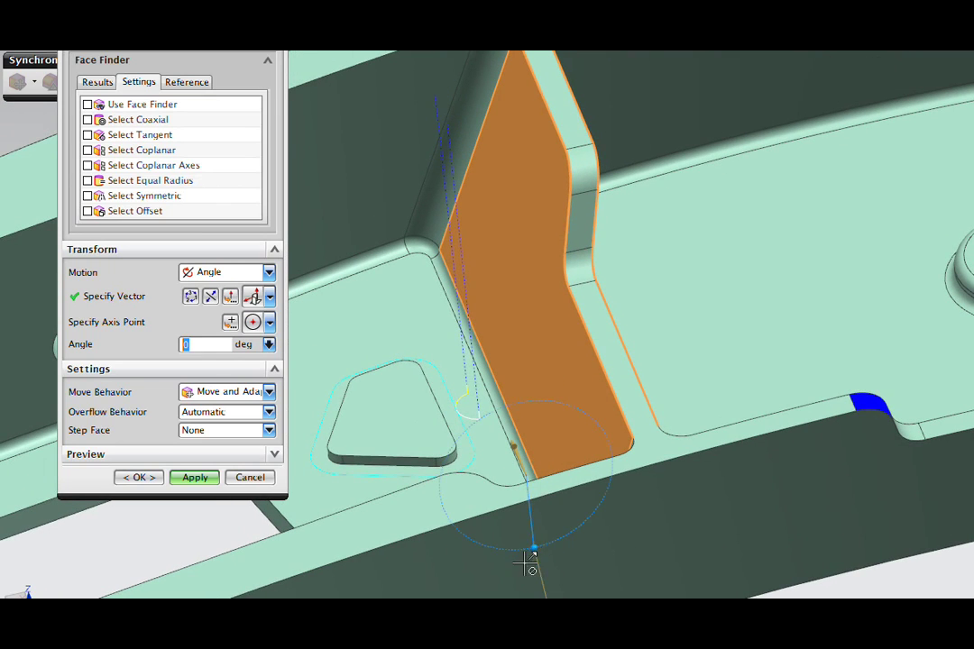
drag(534, 549, 525, 564)
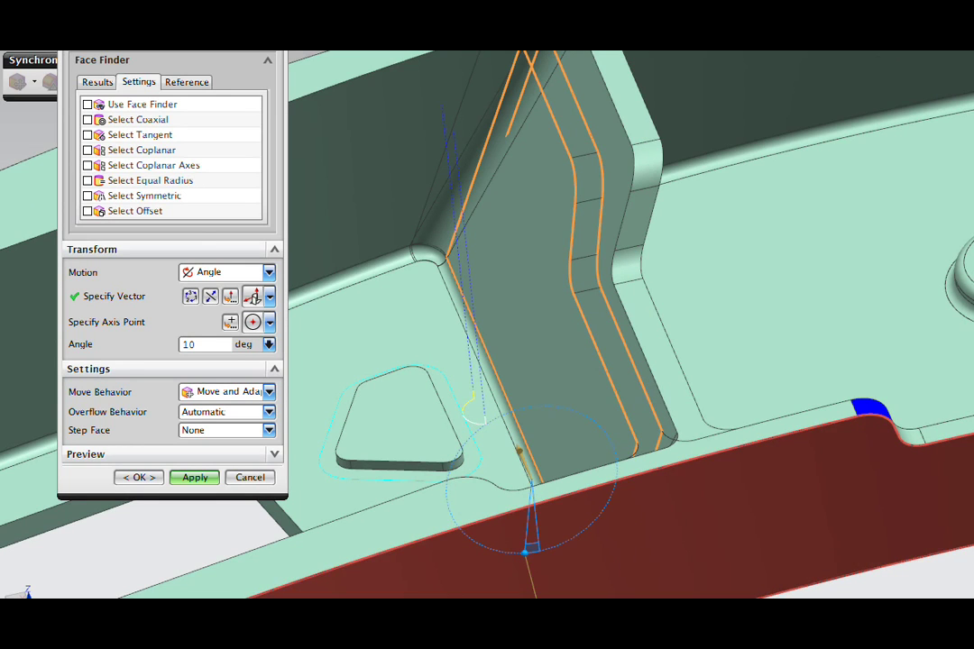
middle_drag(631, 531, 570, 246)
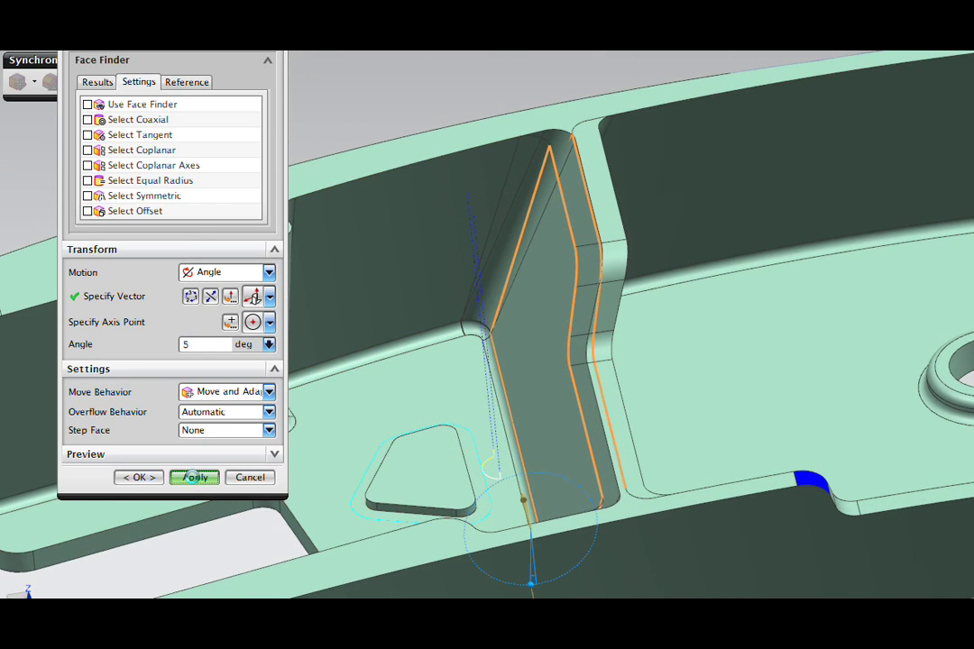
click(195, 477)
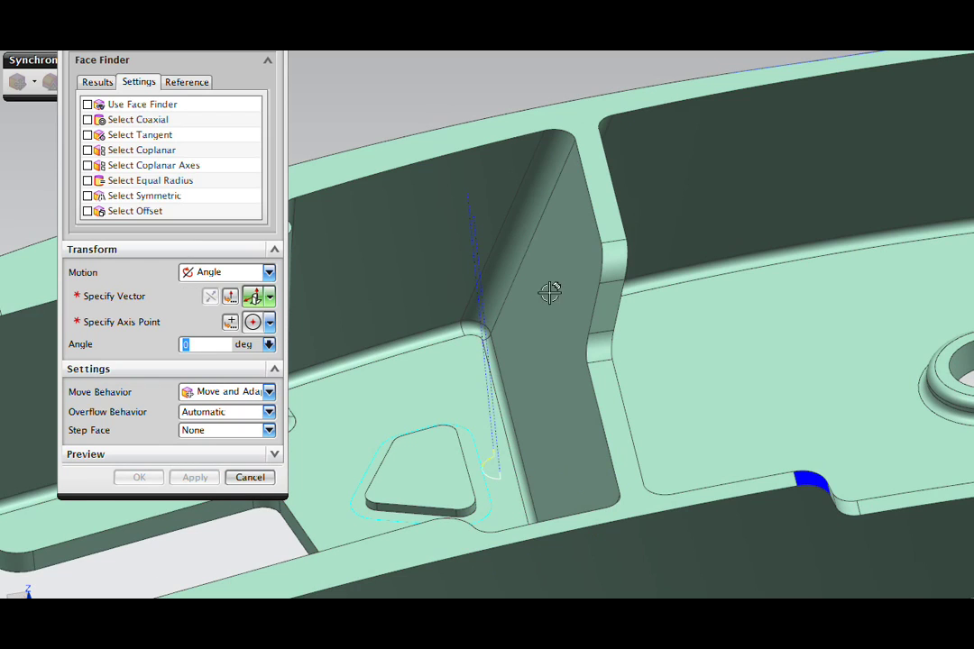
click(251, 479)
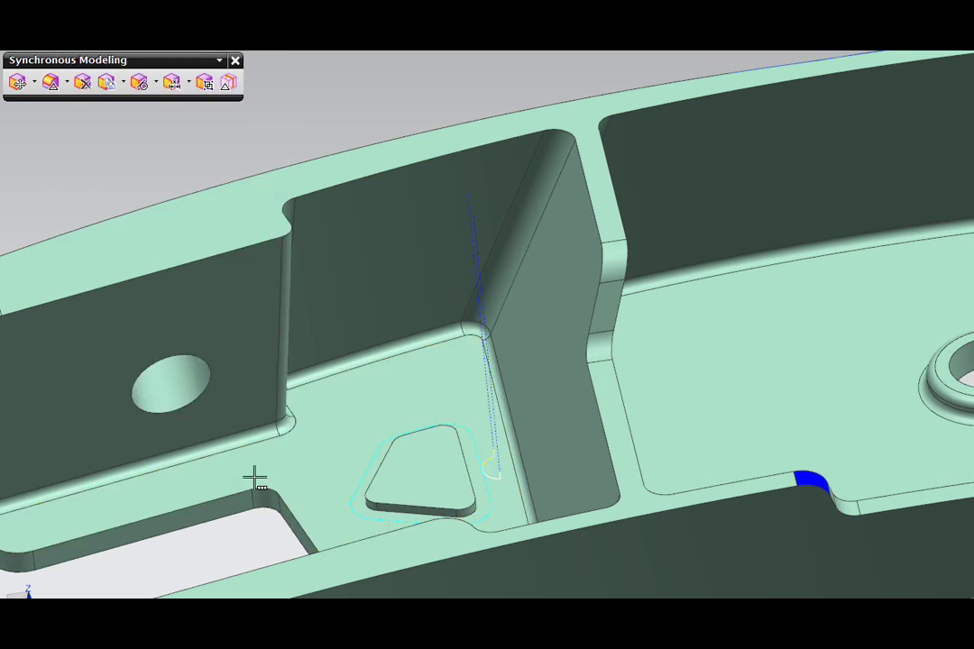
middle_drag(315, 127, 308, 117)
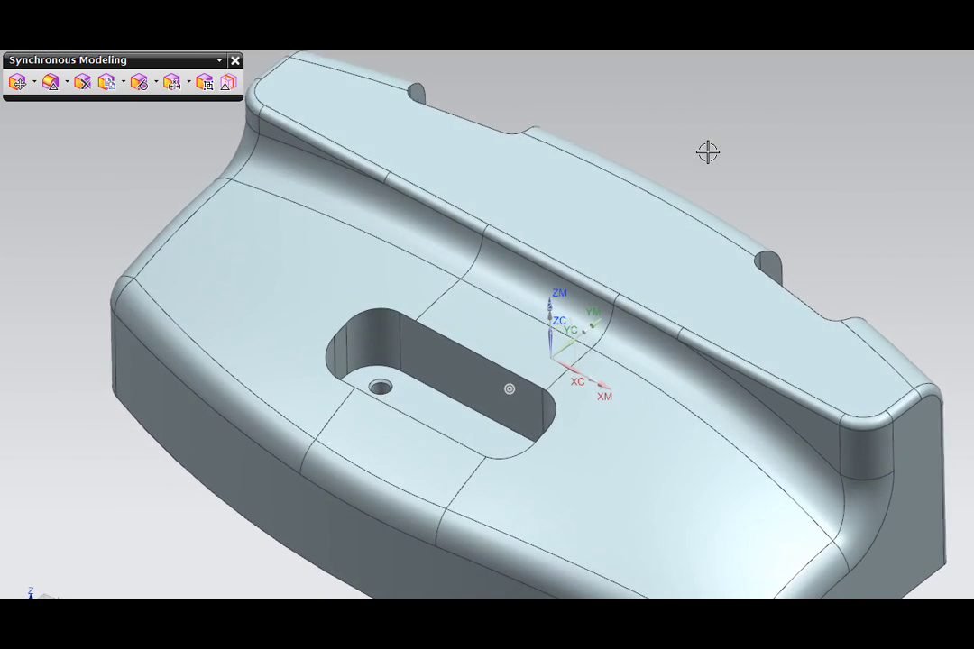
Set up a Quilted Patch with Patch Openings, using all the body's faces and the edge loop of the central slot.
click(387, 429)
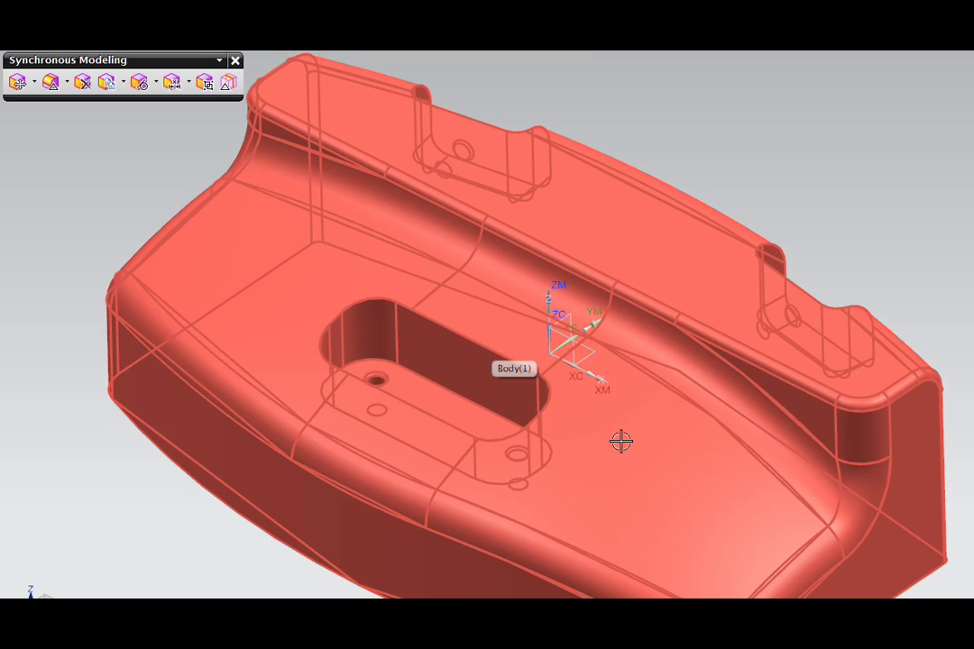
key(Escape)
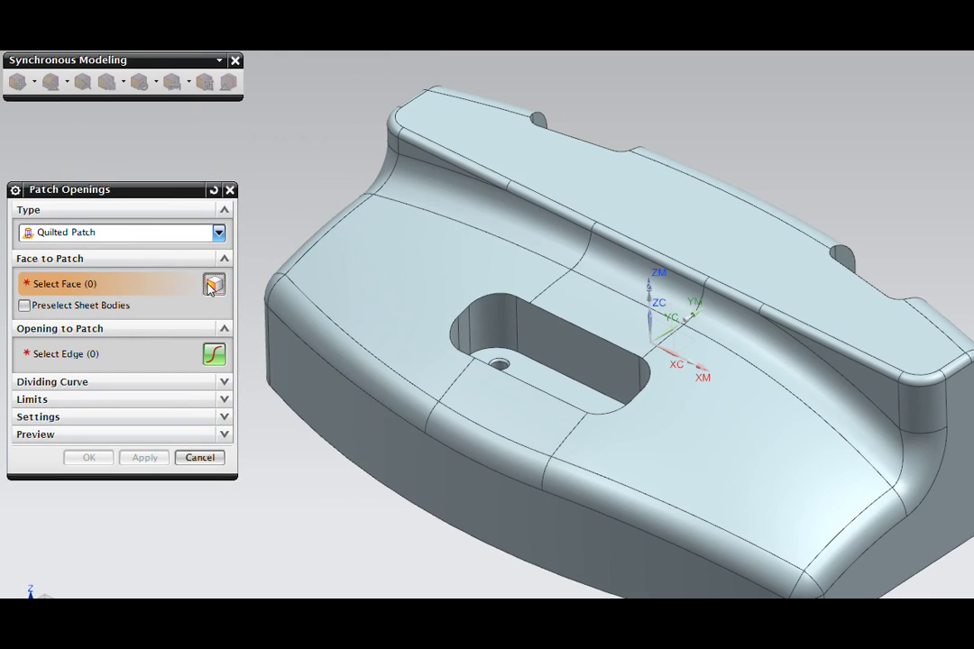
click(397, 298)
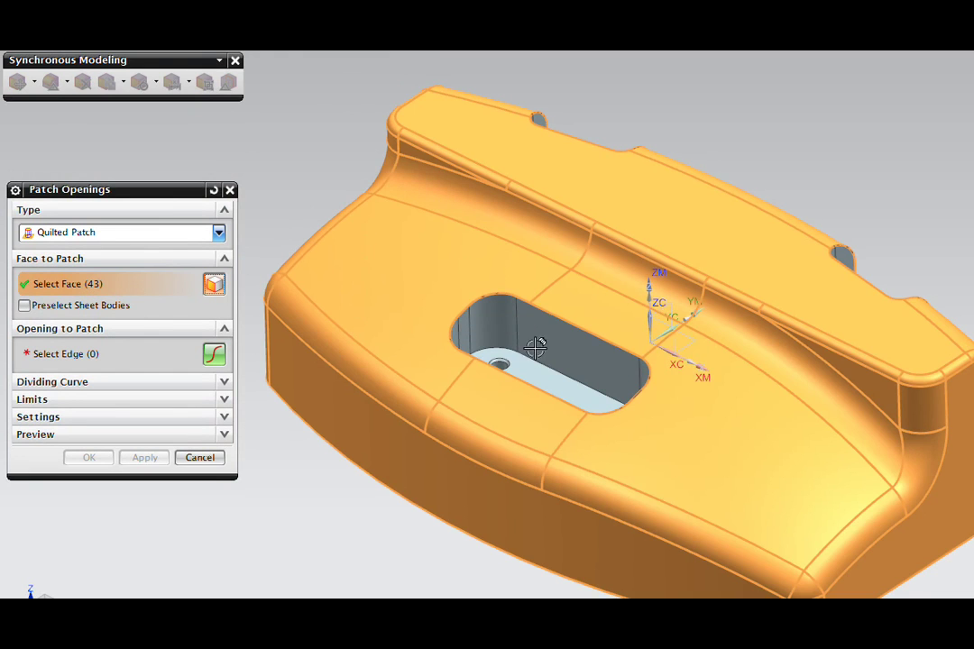
click(214, 355)
click(582, 319)
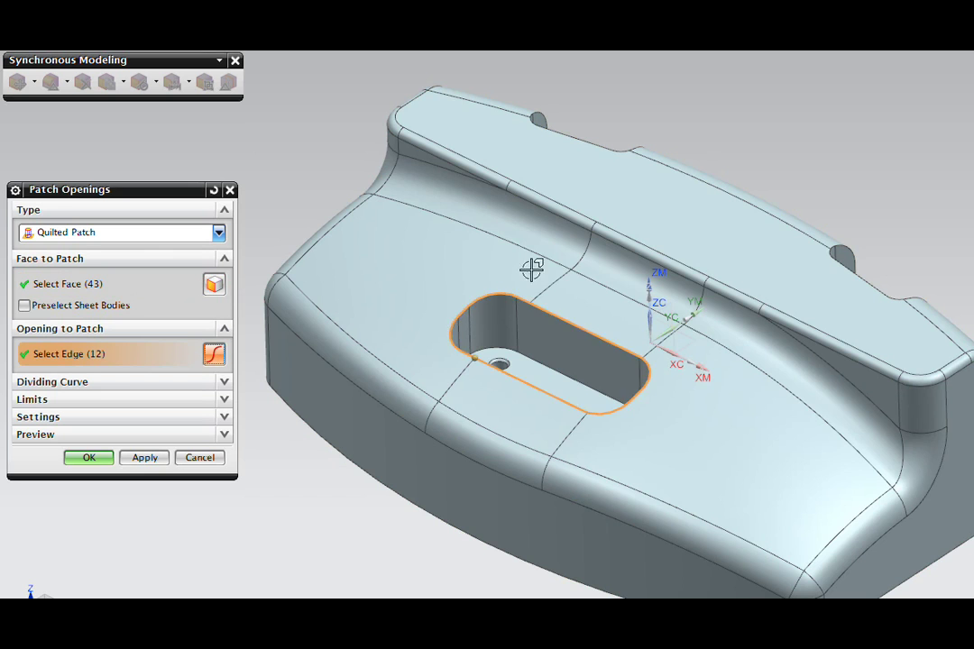
Add the edge loops of the two screw pockets on the raised rear edge and create the patches over all three openings.
middle_drag(530, 270, 619, 451)
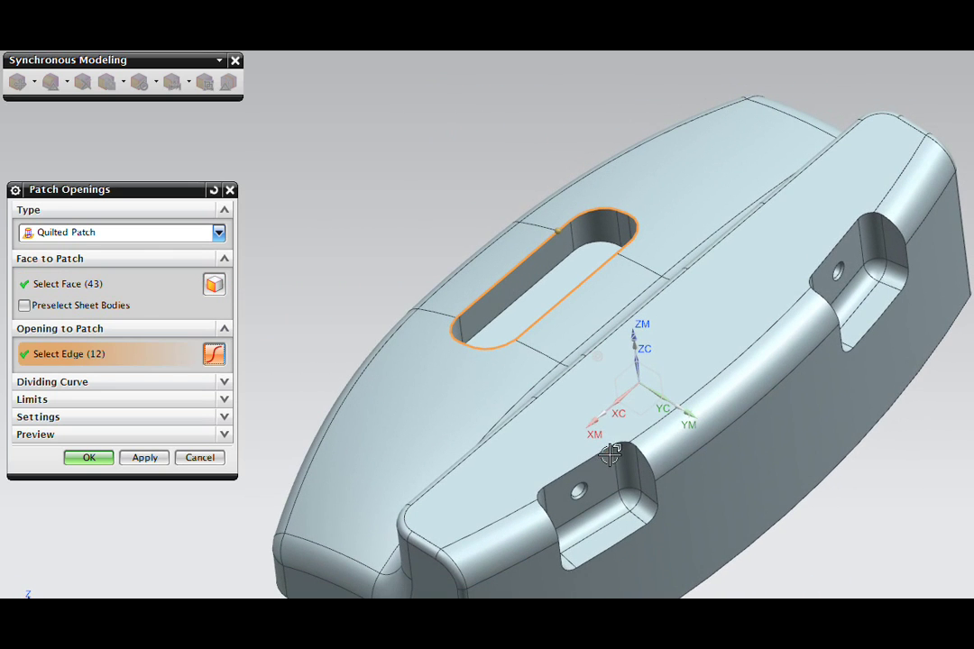
click(608, 447)
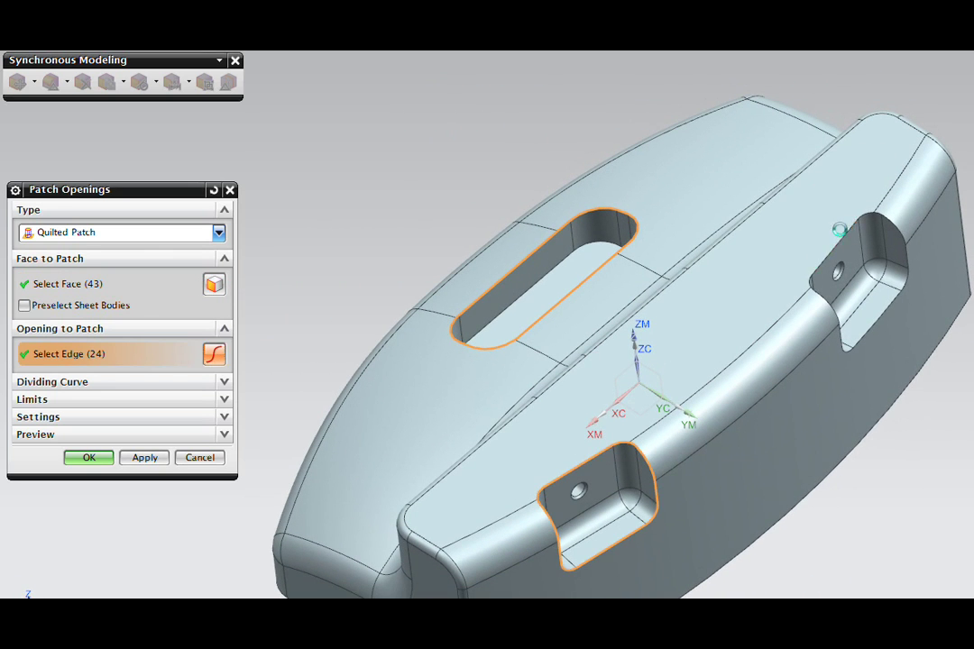
click(838, 231)
middle_drag(617, 187, 299, 470)
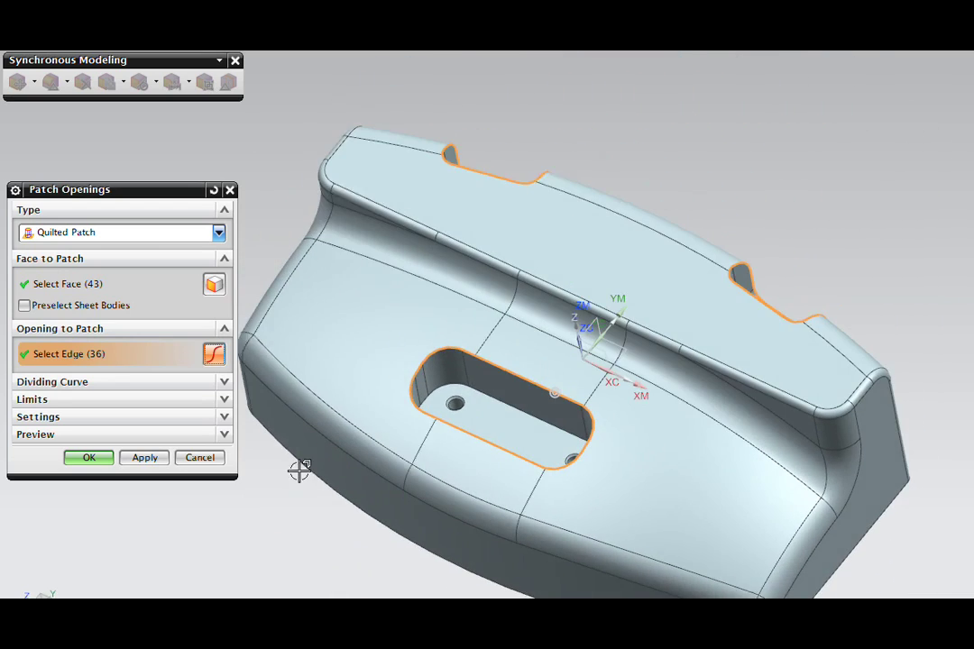
click(144, 458)
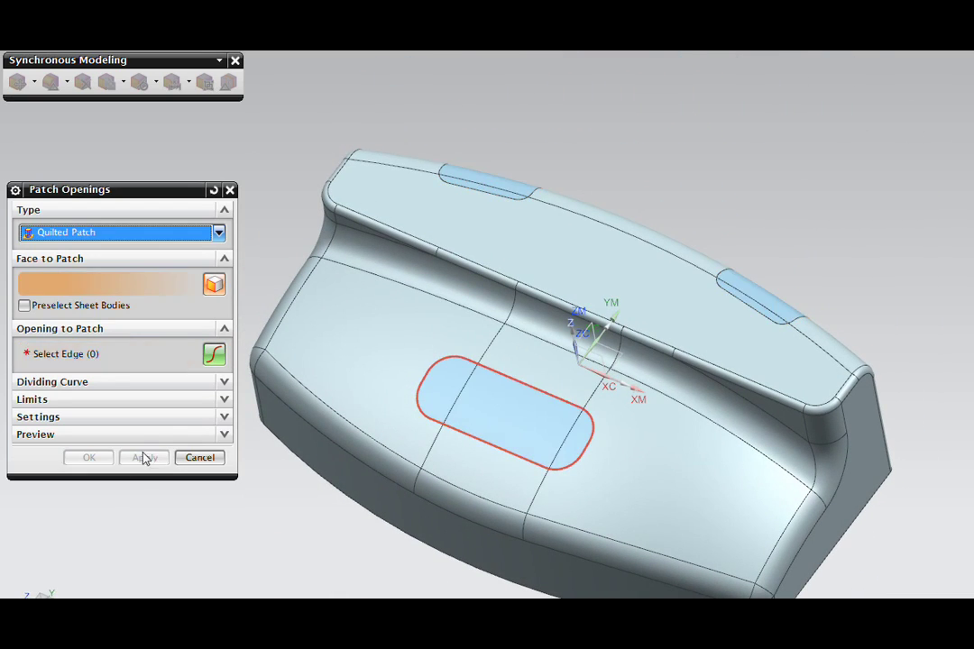
middle_drag(343, 83, 583, 430)
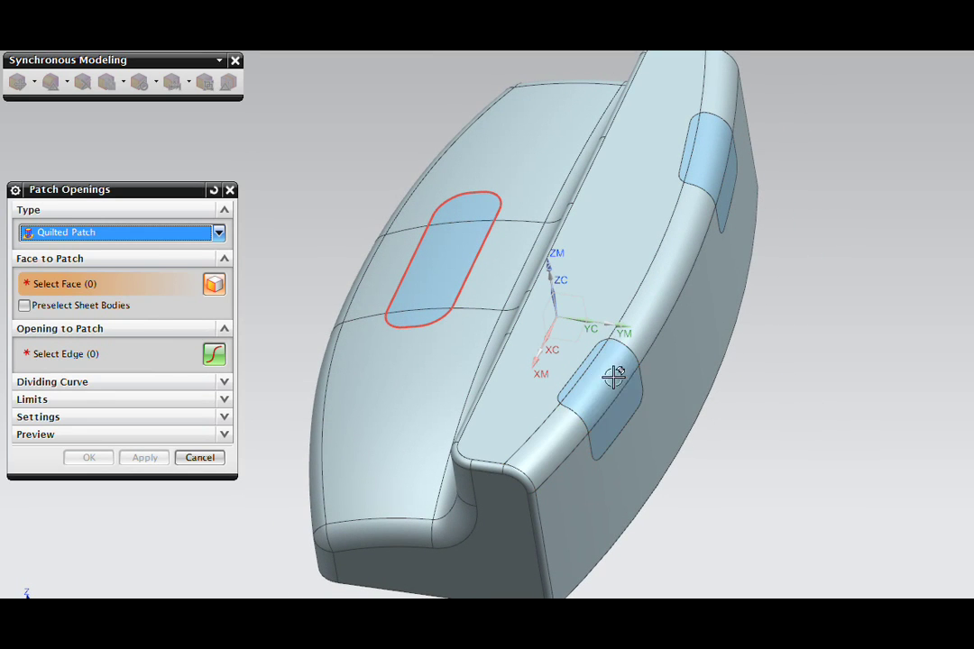
middle_drag(265, 363, 227, 462)
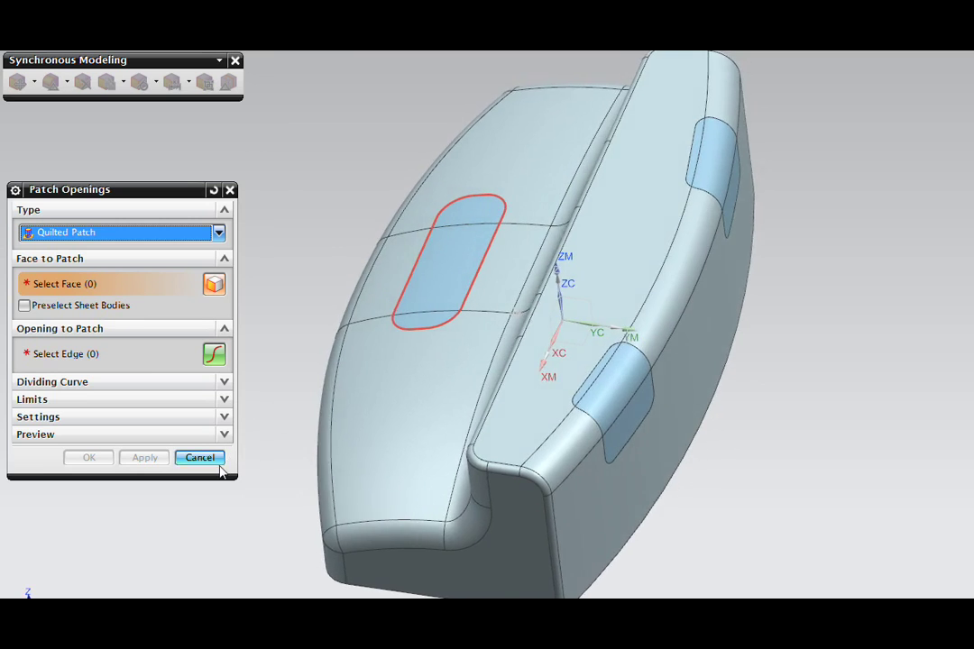
click(200, 458)
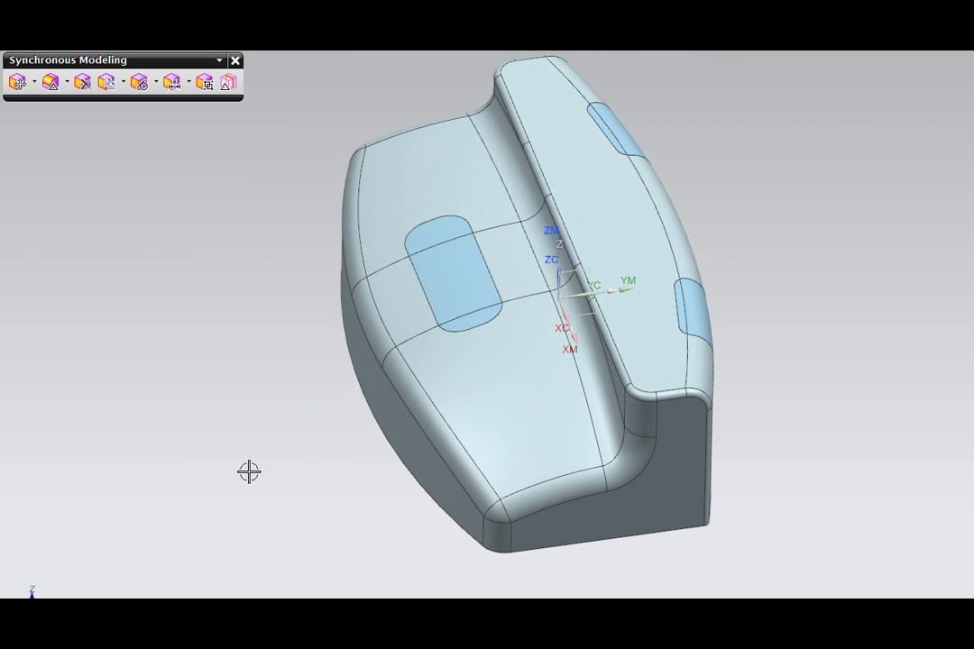